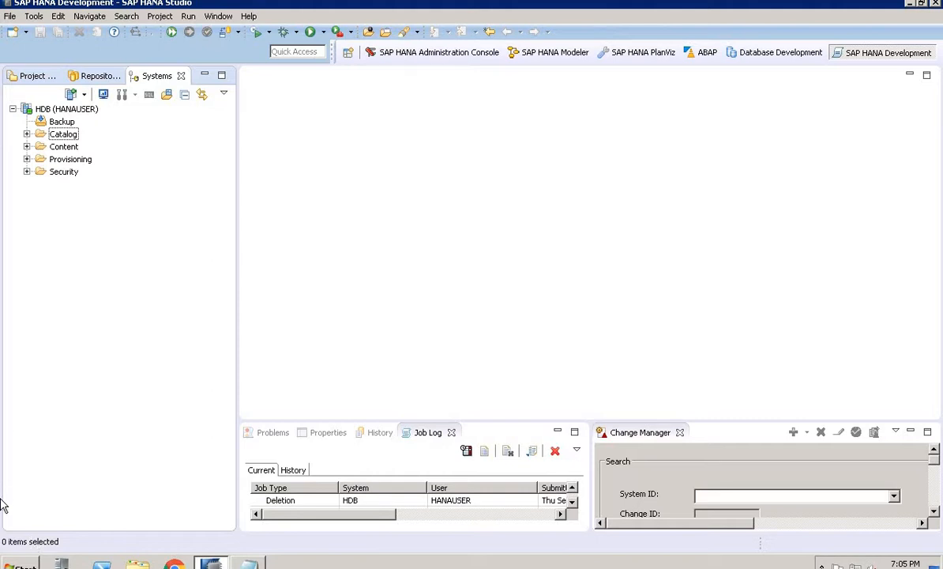
Open an SQL console on the HANA_TUTORIAL_MANISH schema from the system's catalog
{"action": "left_click", "coordinate": [26, 134]}
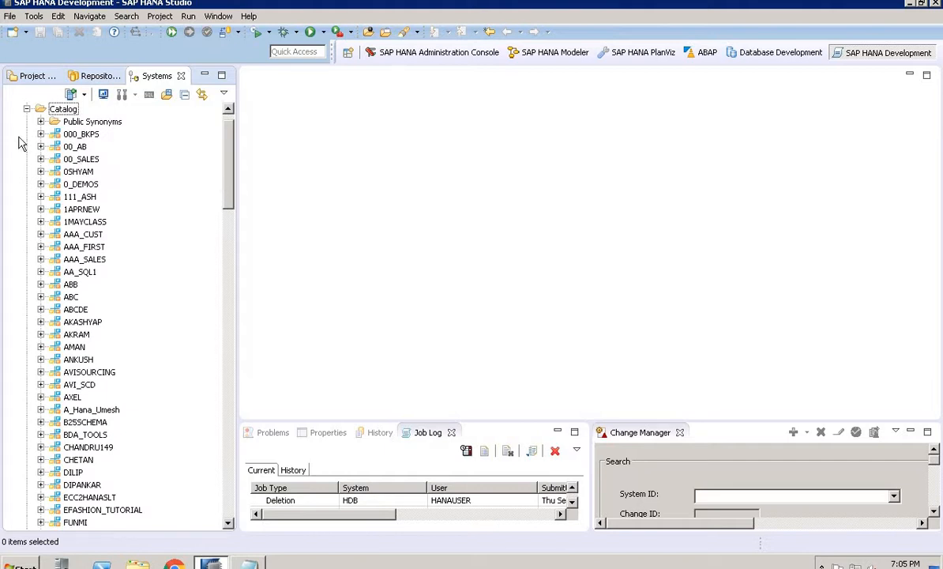
{"action": "left_click_drag", "start_coordinate": [225, 130], "coordinate": [238, 225]}
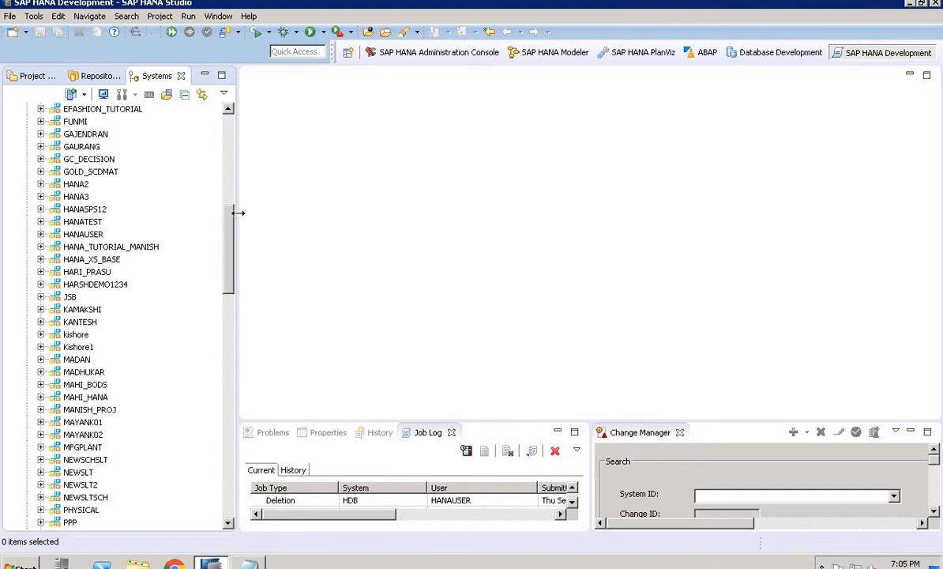
{"action": "left_click", "coordinate": [131, 251]}
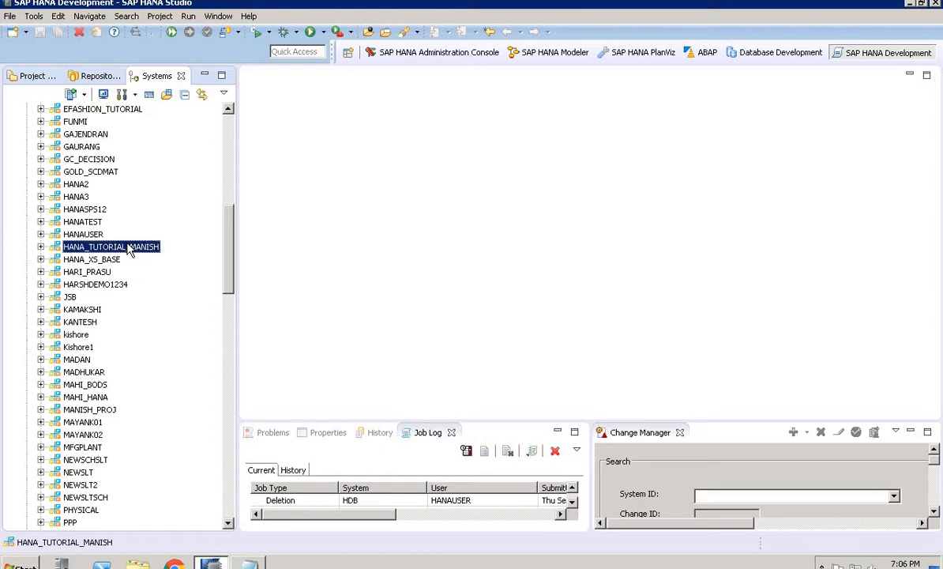
{"action": "right_click", "coordinate": [129, 249]}
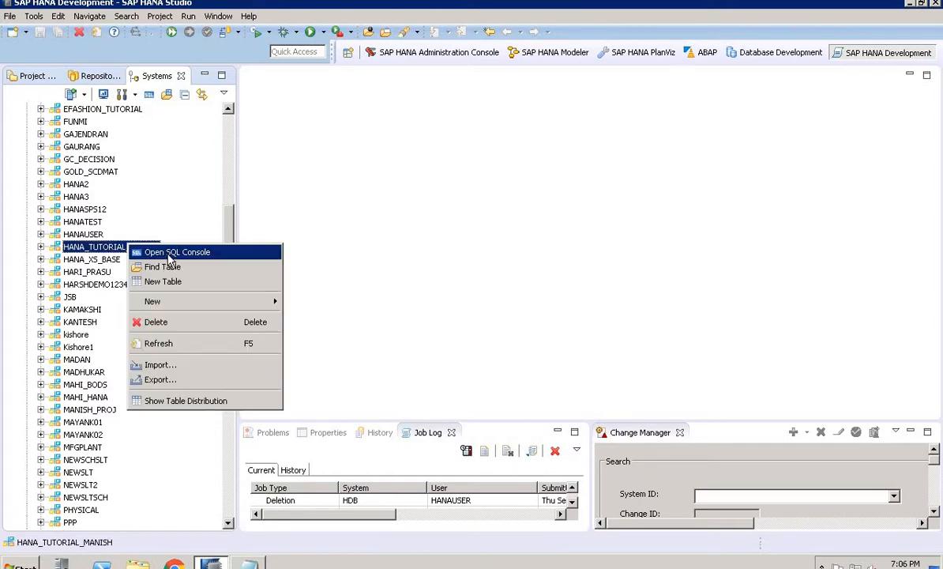
{"action": "left_click", "coordinate": [171, 253]}
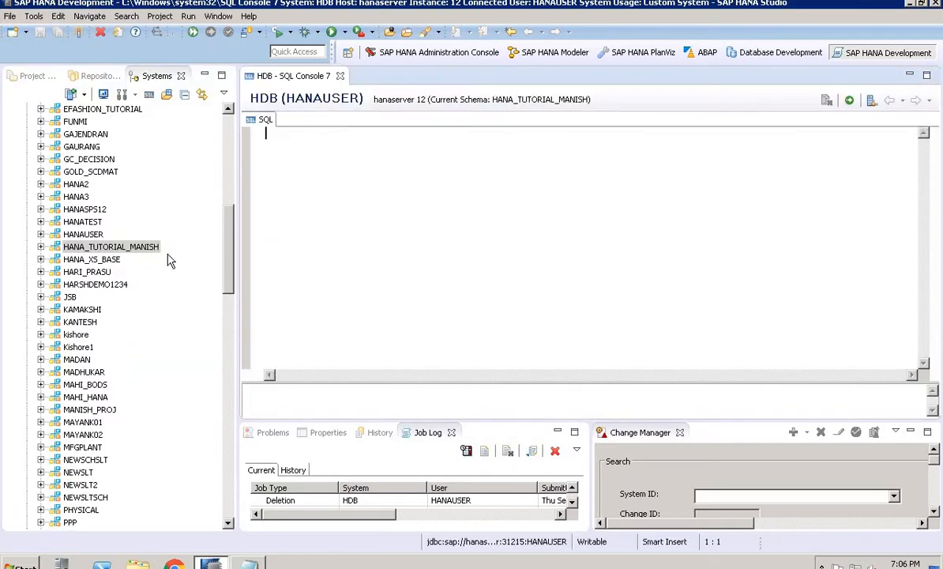
Copy the PURCHASE_ORDER create-table and insert statements from the Notepad file and paste them into the SQL console
{"action": "left_click", "coordinate": [251, 563]}
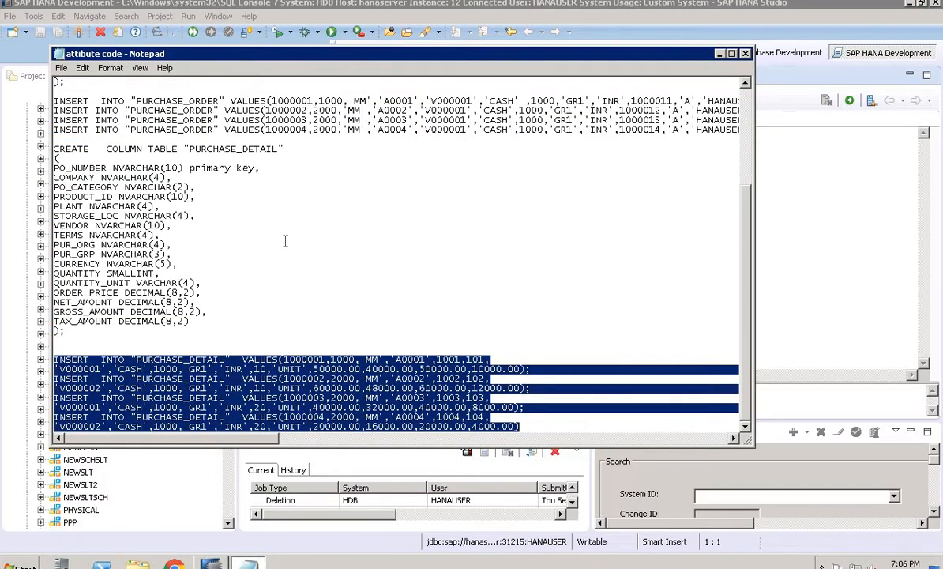
{"action": "left_click_drag", "start_coordinate": [286, 241], "coordinate": [255, 168]}
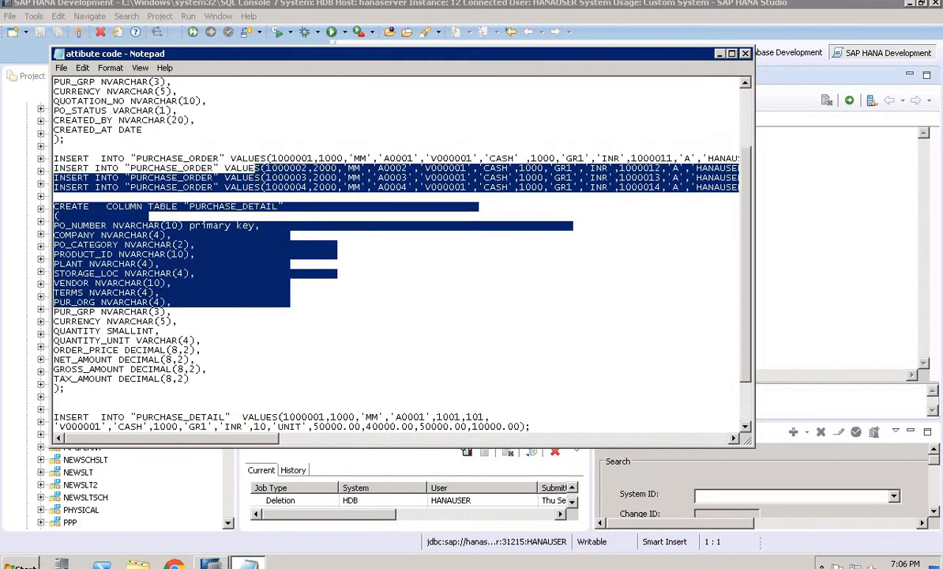
{"action": "left_click", "coordinate": [255, 167]}
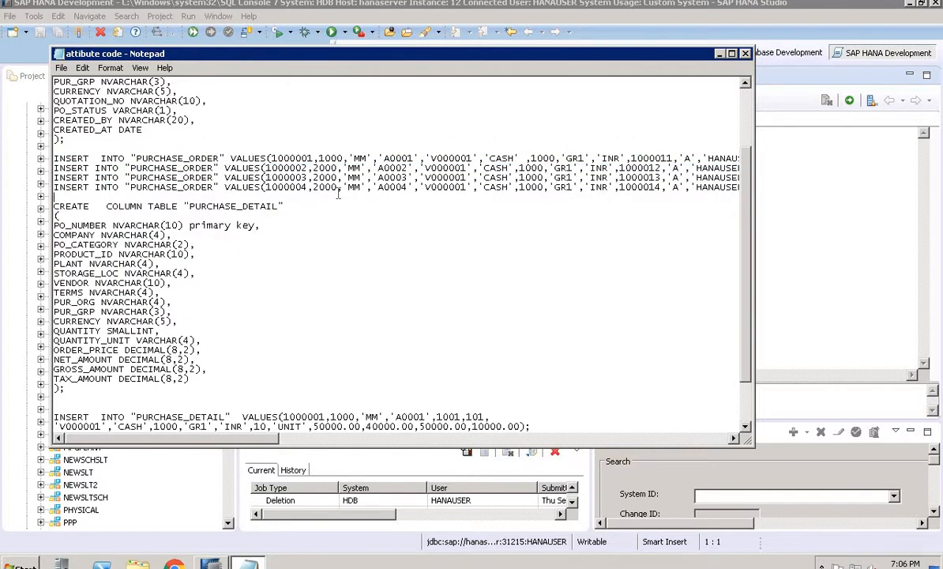
{"action": "left_click_drag", "start_coordinate": [339, 194], "coordinate": [261, 79]}
{"action": "mouse_move", "coordinate": [255, 7]}
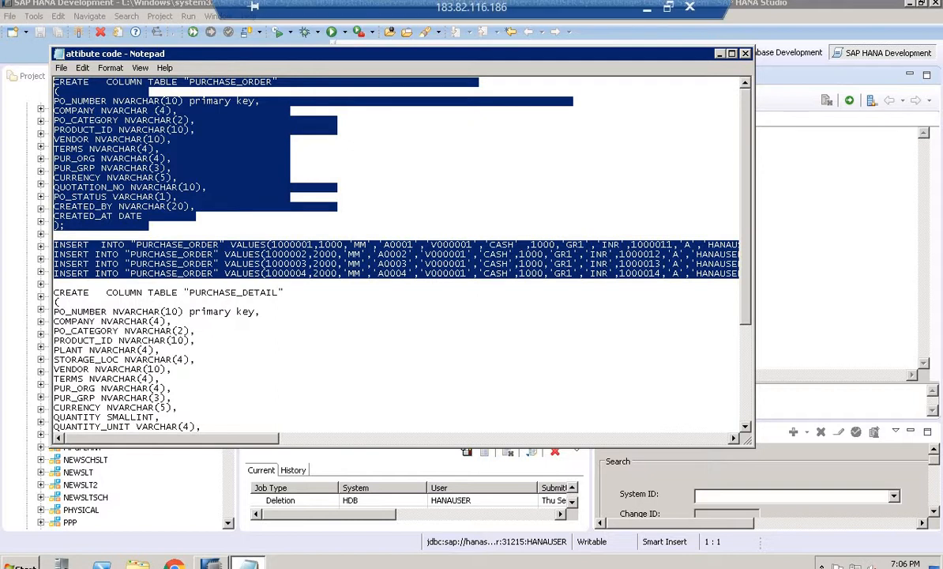
{"action": "left_click", "coordinate": [793, 177]}
{"action": "key", "text": "ctrl+v"}
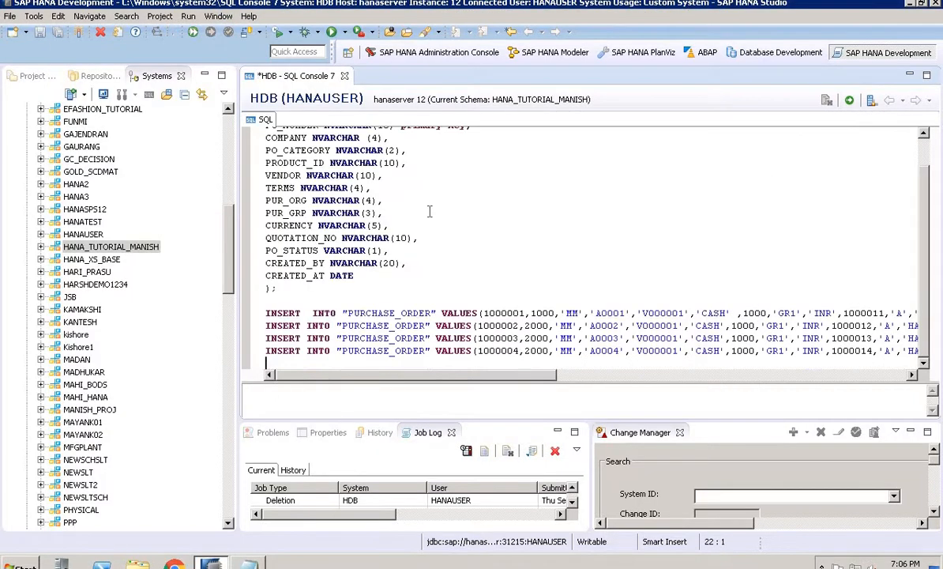
Select and execute only the CREATE COLUMN TABLE "PURCHASE_ORDER" statement
{"action": "mouse_move", "coordinate": [378, 273]}
{"action": "left_mouse_down"}
{"action": "mouse_move", "coordinate": [247, 69]}
{"action": "mouse_move", "coordinate": [367, 258]}
{"action": "left_mouse_up"}
{"action": "left_click", "coordinate": [367, 258]}
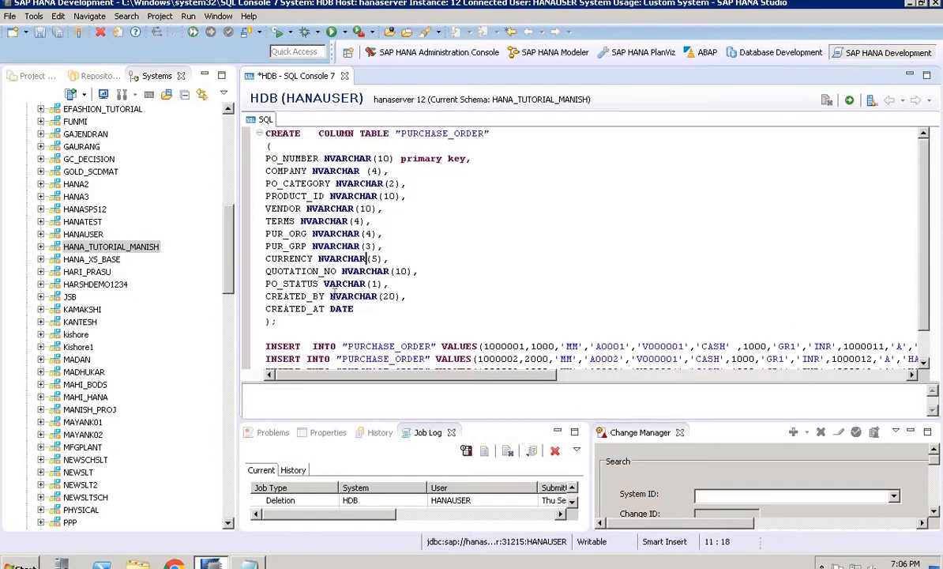
{"action": "left_click", "coordinate": [311, 322]}
{"action": "left_click_drag", "start_coordinate": [312, 321], "coordinate": [231, 102]}
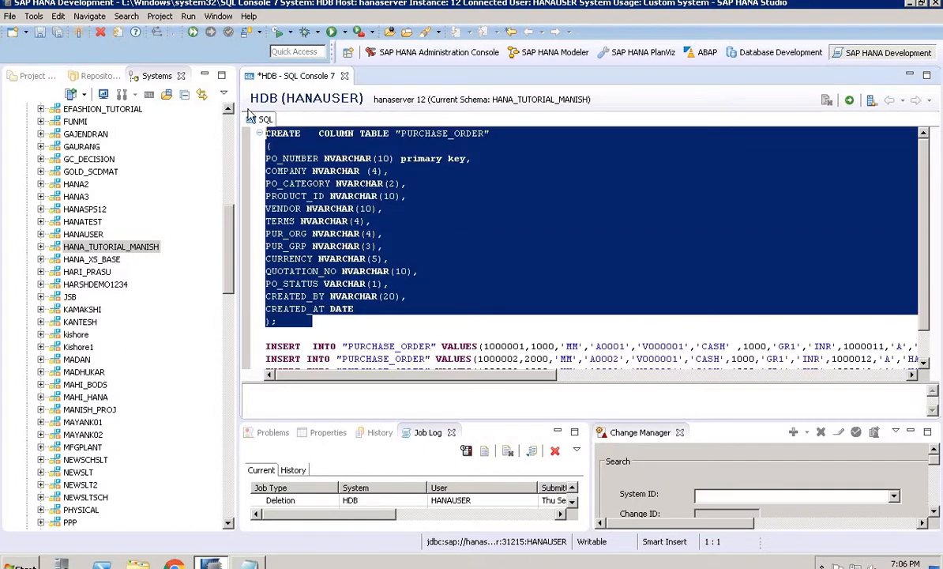
{"action": "right_click", "coordinate": [327, 180]}
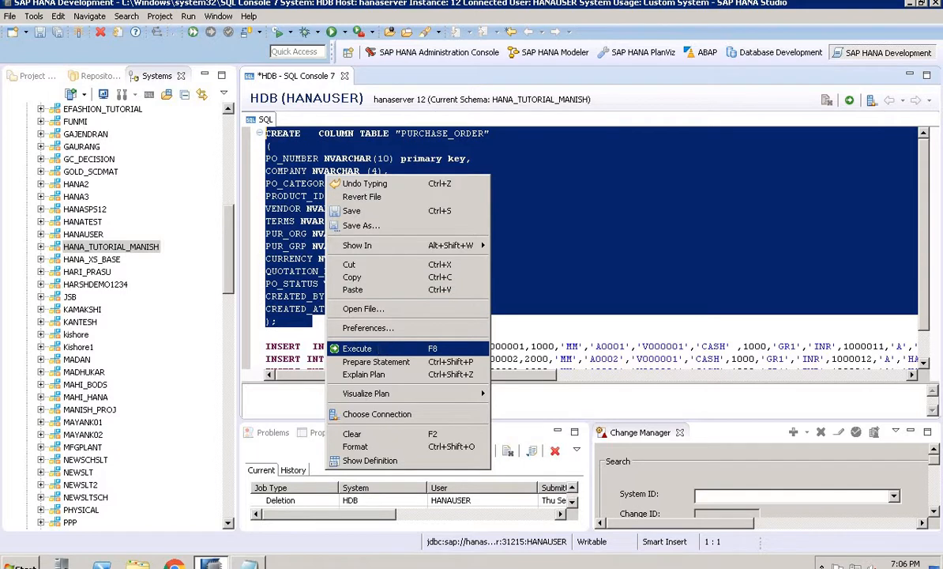
{"action": "left_click", "coordinate": [358, 348]}
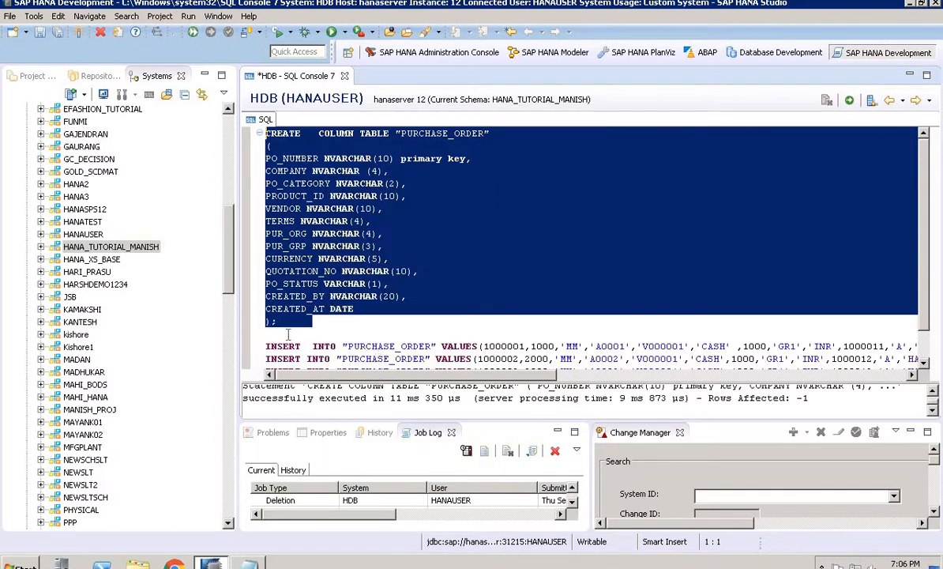
Select and execute the four INSERT INTO "PURCHASE_ORDER" statements
{"action": "left_click_drag", "start_coordinate": [288, 335], "coordinate": [468, 454]}
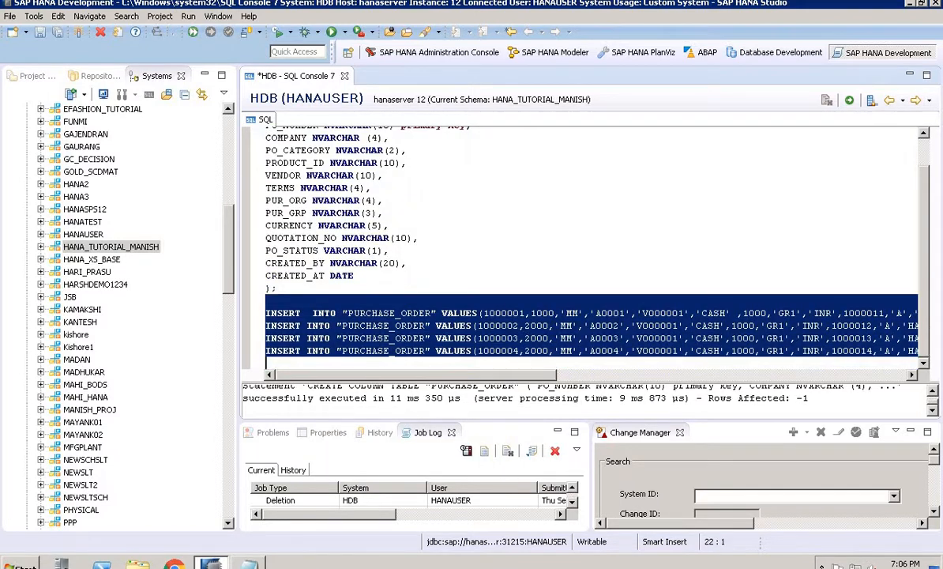
{"action": "right_click", "coordinate": [400, 350]}
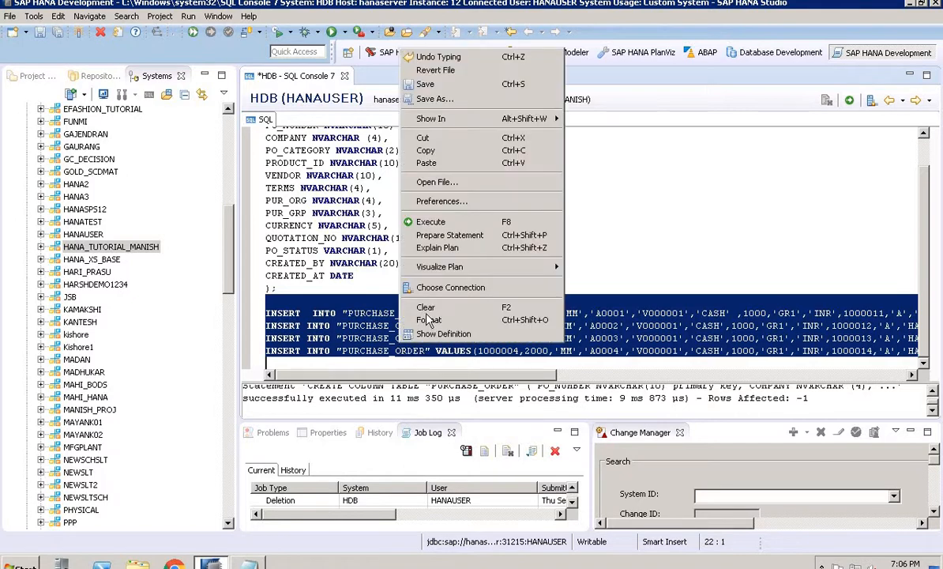
{"action": "left_click", "coordinate": [430, 222]}
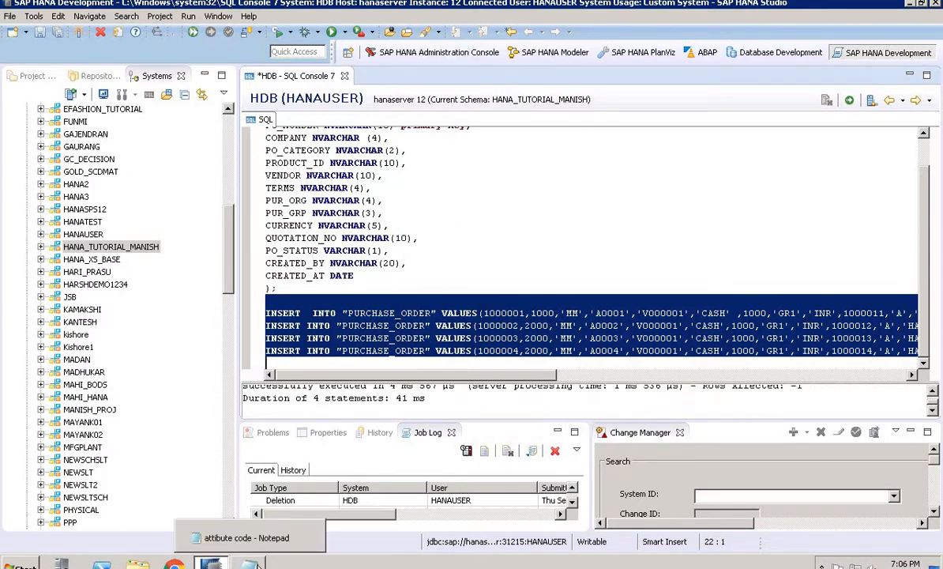
Copy the PURCHASE_DETAIL statements from Notepad and replace the whole console contents with them
{"action": "left_click", "coordinate": [253, 553]}
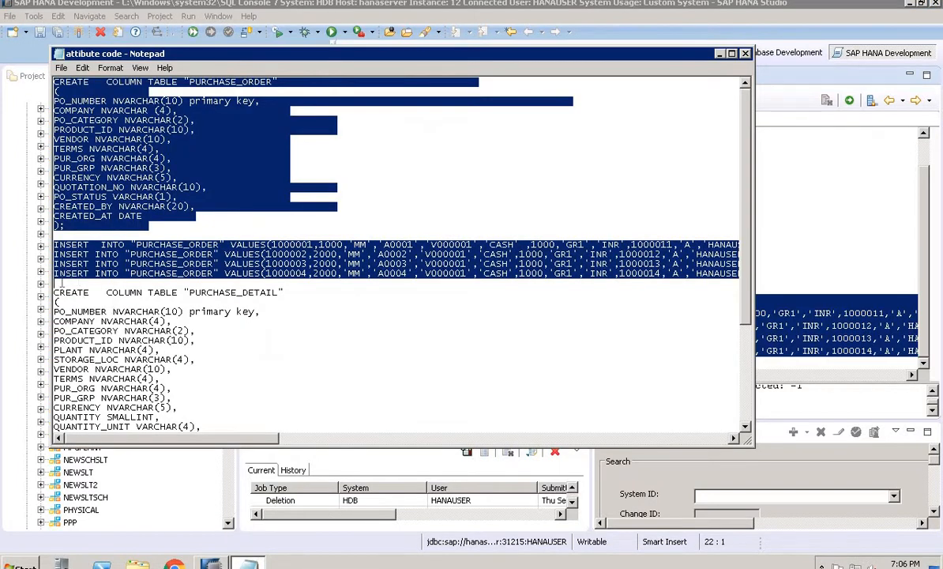
{"action": "left_click_drag", "start_coordinate": [55, 291], "coordinate": [574, 440]}
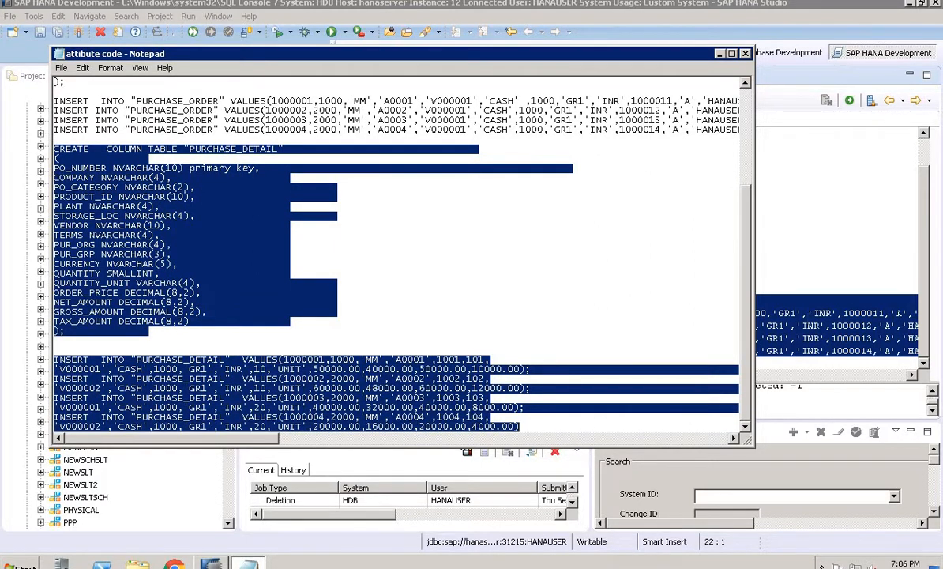
{"action": "left_click", "coordinate": [863, 284]}
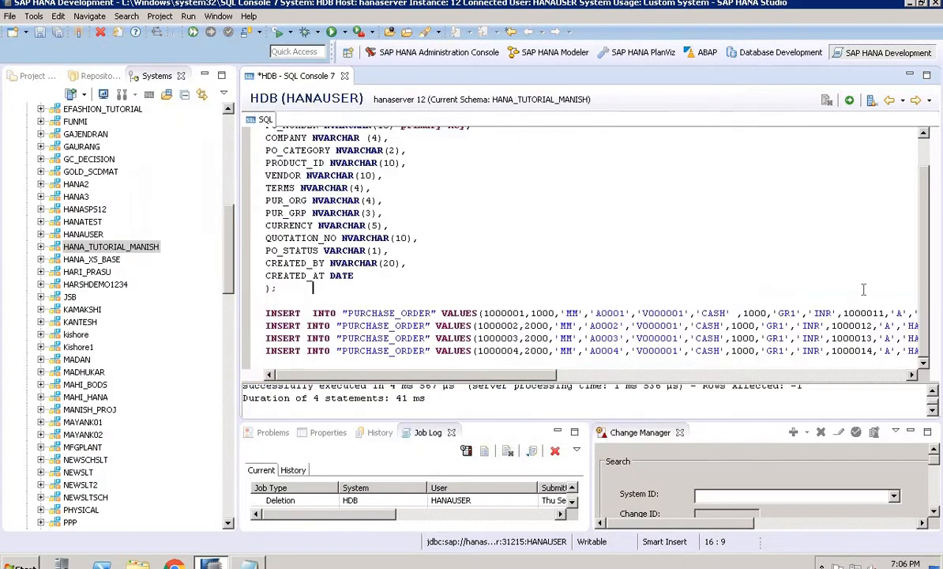
{"action": "key", "text": "ctrl+a"}
{"action": "key", "text": "ctrl+v"}
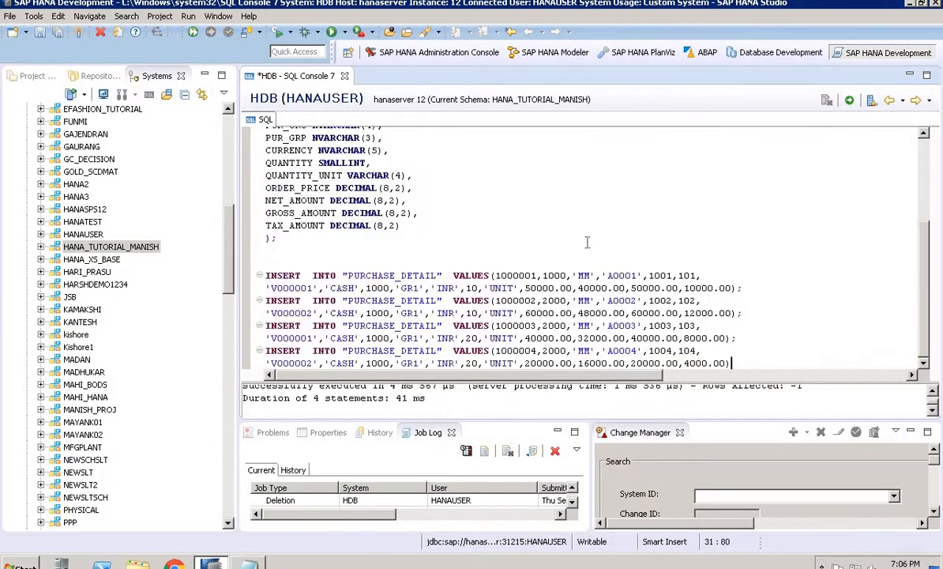
Select and execute the CREATE COLUMN TABLE "PURCHASE_DETAIL" statement
{"action": "left_click_drag", "start_coordinate": [379, 242], "coordinate": [382, 283]}
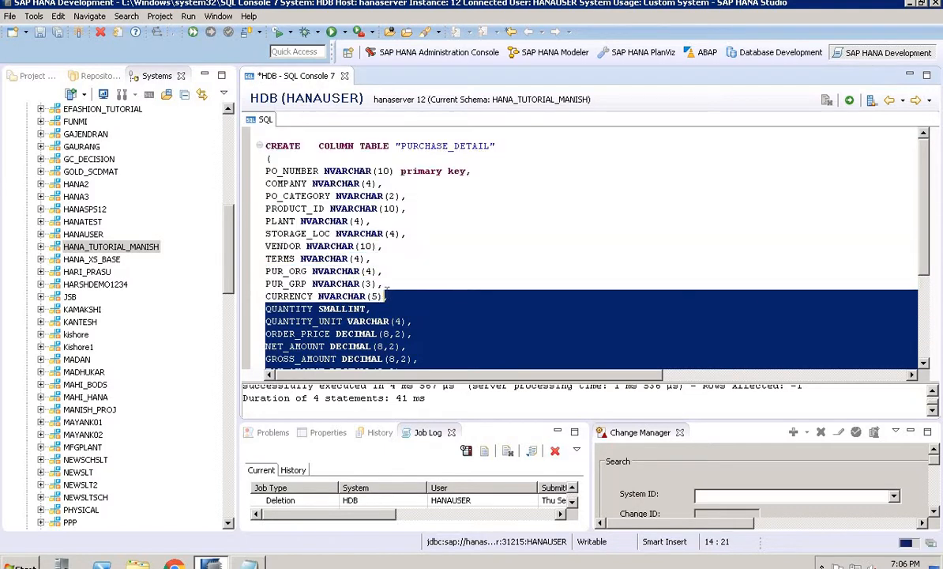
{"action": "left_click_drag", "start_coordinate": [271, 139], "coordinate": [237, 122]}
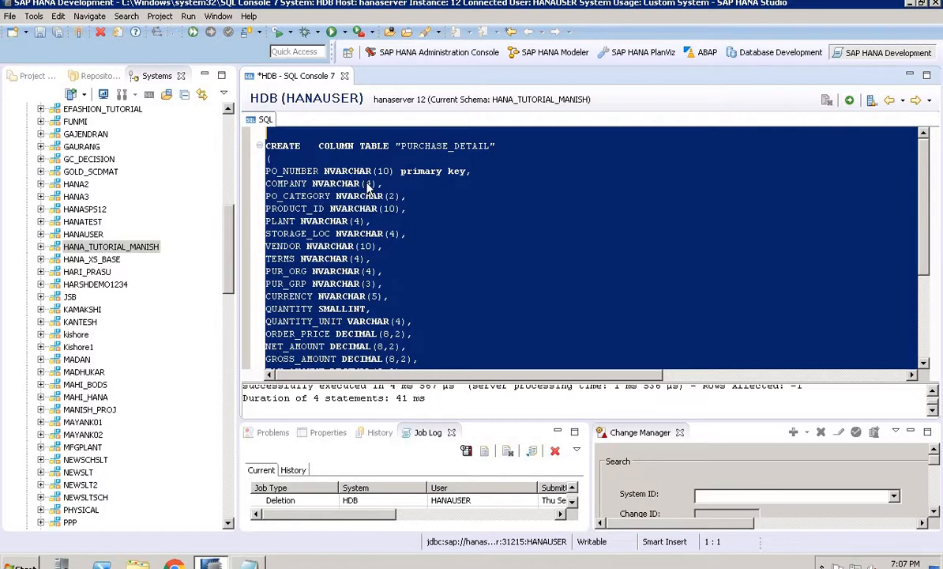
{"action": "right_click", "coordinate": [369, 186]}
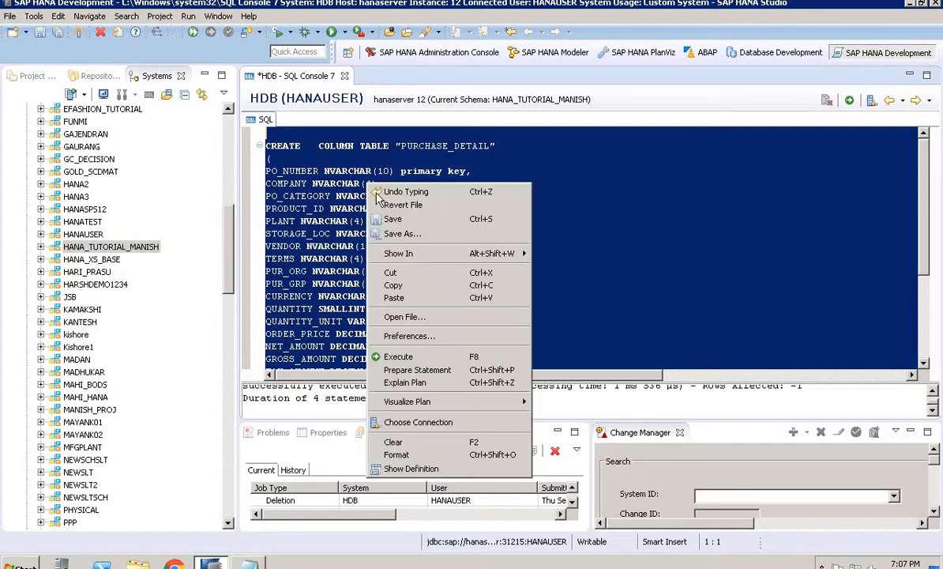
{"action": "left_click", "coordinate": [399, 357]}
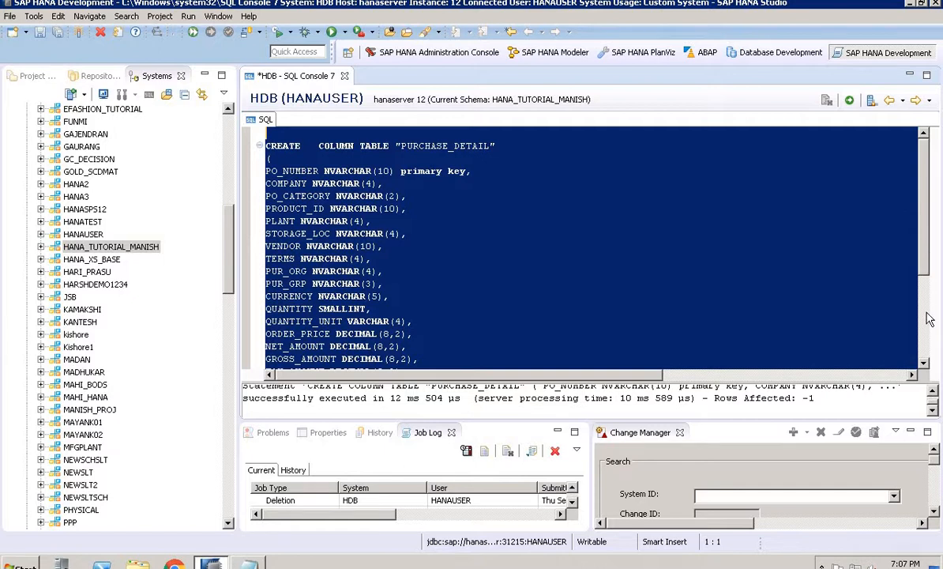
Select and execute the four INSERT INTO "PURCHASE_DETAIL" statements
{"action": "scroll", "coordinate": [363, 256], "scroll_direction": "down", "scroll_amount": 4}
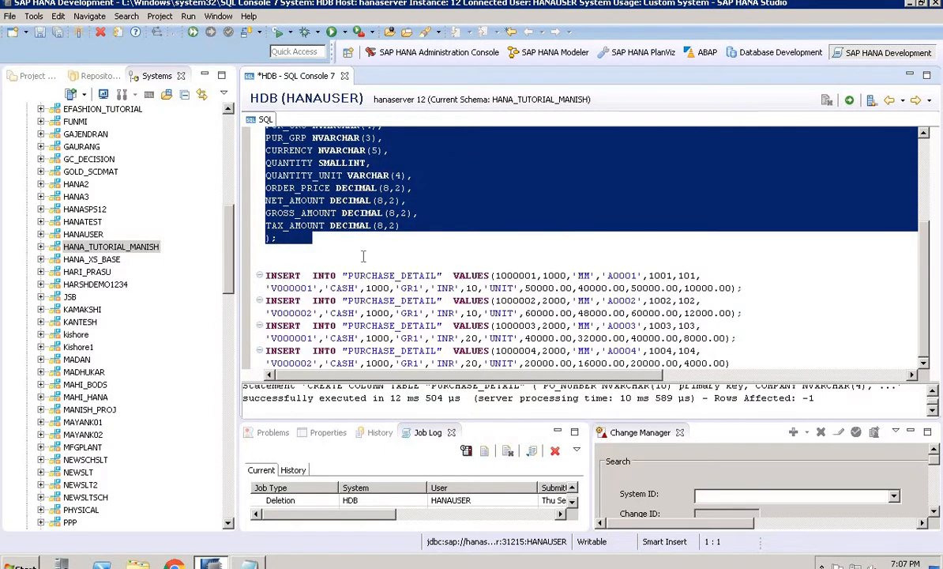
{"action": "left_click_drag", "start_coordinate": [363, 256], "coordinate": [689, 363]}
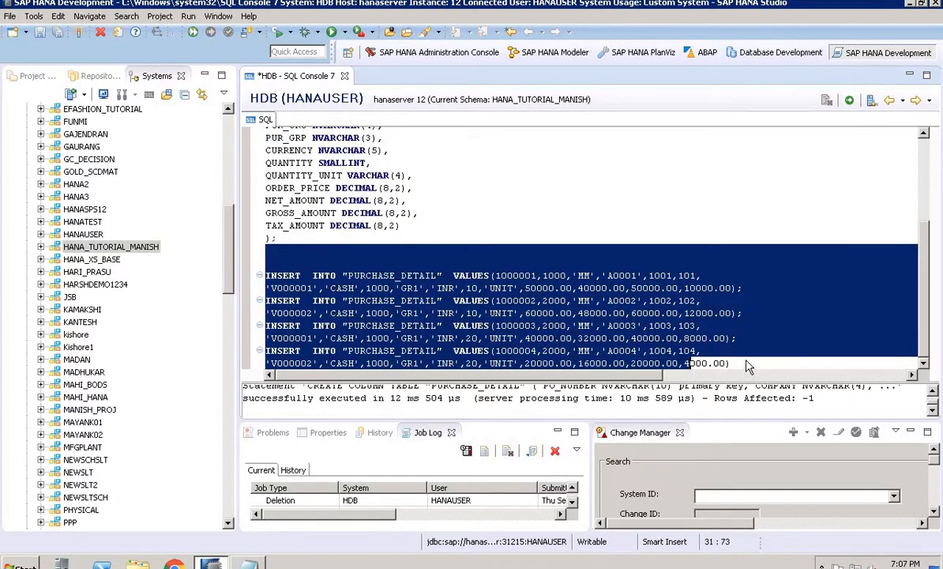
{"action": "left_click", "coordinate": [749, 363]}
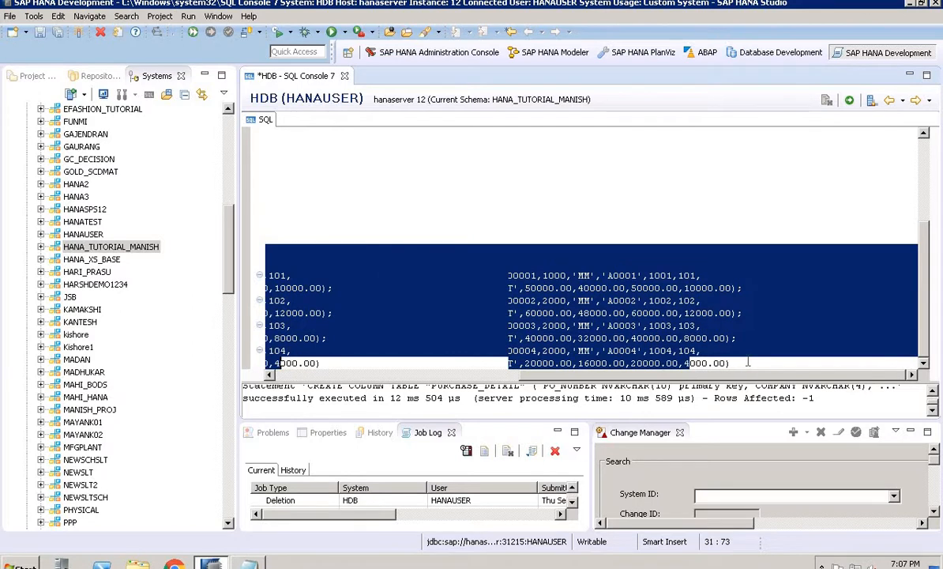
{"action": "left_click_drag", "start_coordinate": [749, 363], "coordinate": [211, 267]}
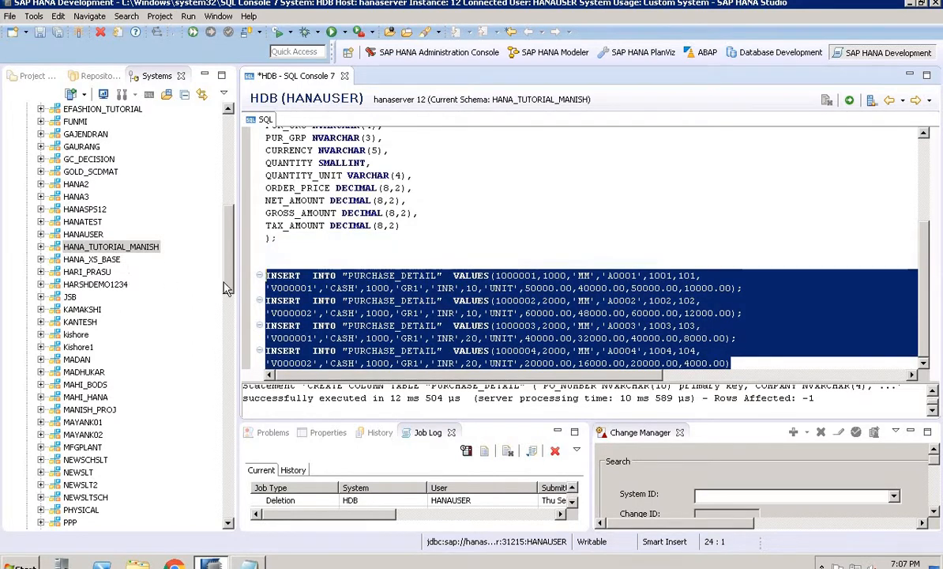
{"action": "right_click", "coordinate": [310, 301]}
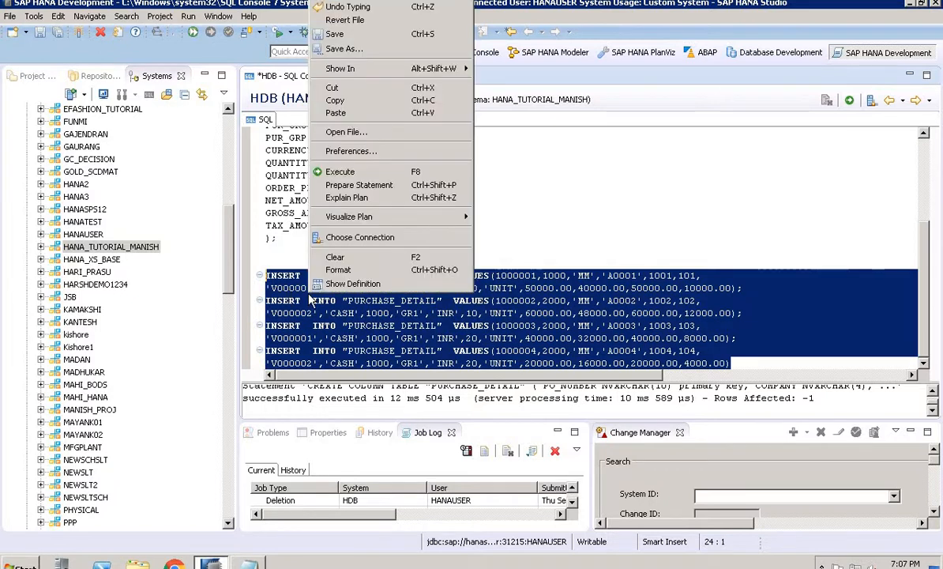
{"action": "left_click", "coordinate": [339, 172]}
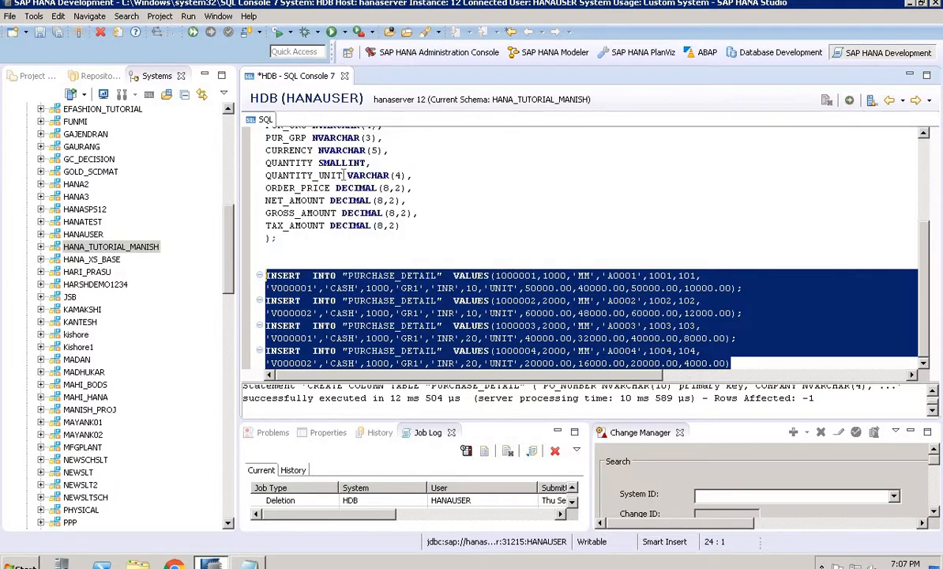
{"action": "left_click", "coordinate": [443, 275]}
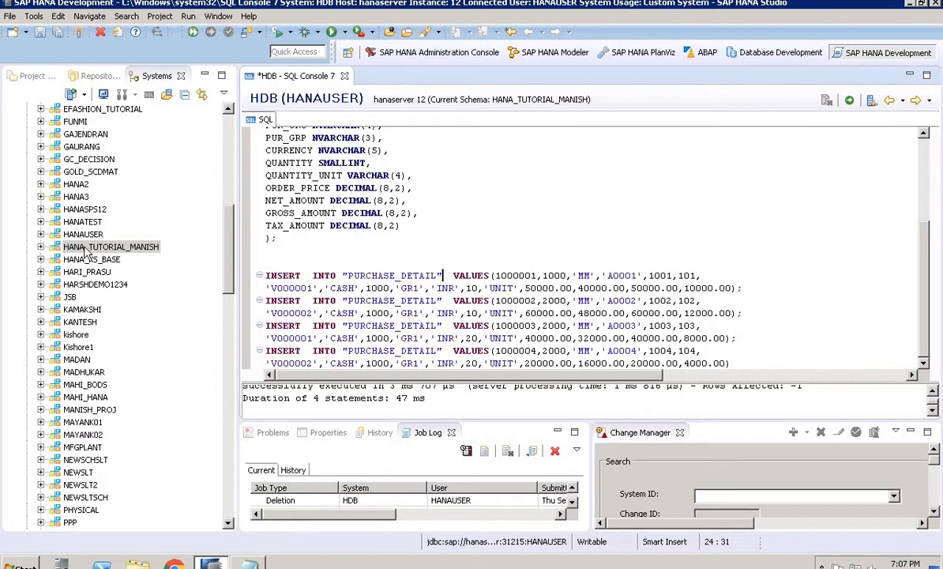
Expand the HANA_TUTORIAL_MANISH schema and refresh it
{"action": "left_click", "coordinate": [42, 247]}
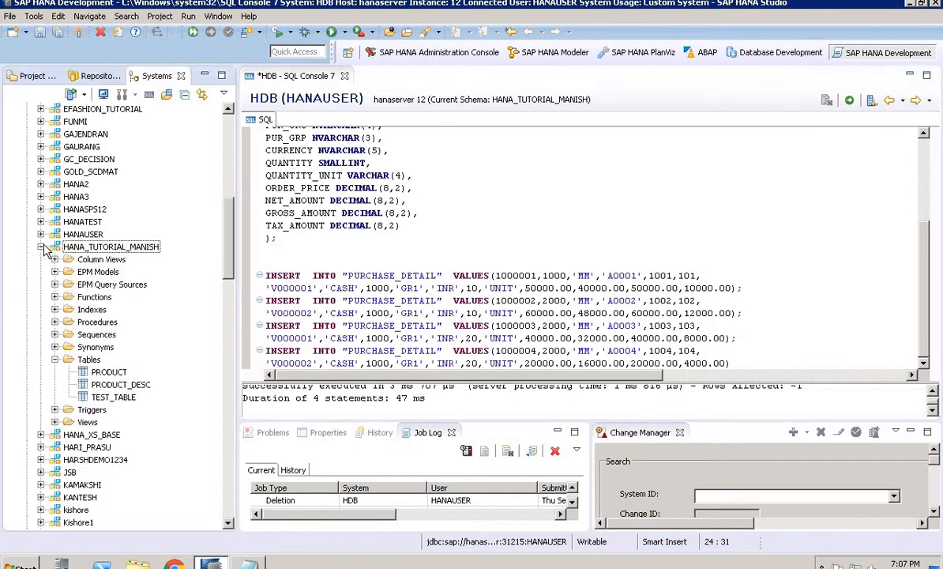
{"action": "right_click", "coordinate": [124, 249]}
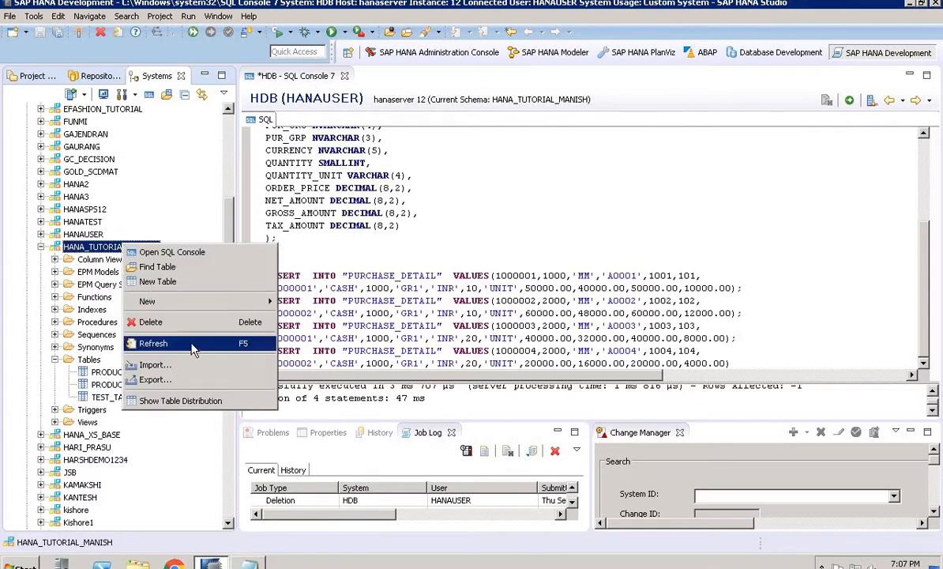
{"action": "left_click", "coordinate": [191, 345]}
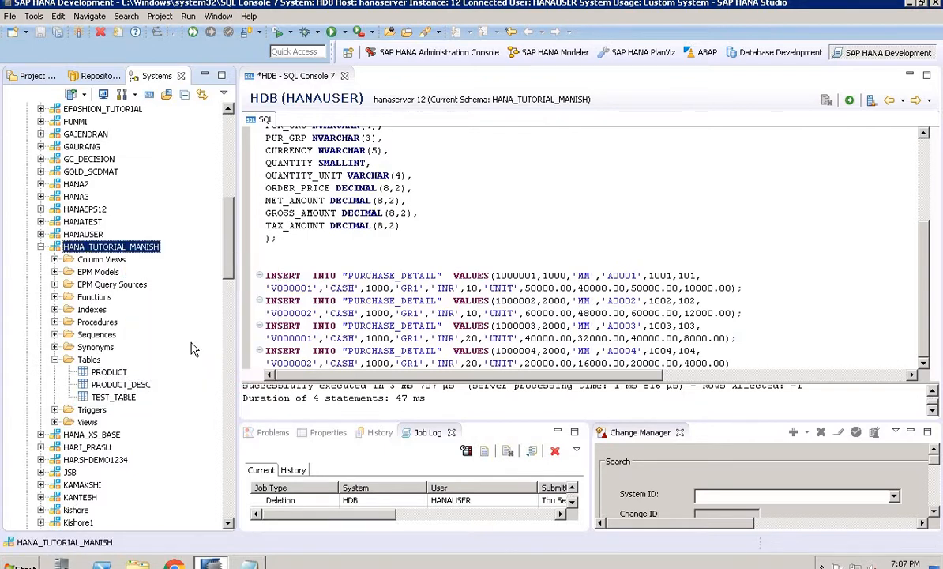
Expand the schema's Tables folder to check the purchase tables, then collapse the schema
{"action": "left_click", "coordinate": [54, 360]}
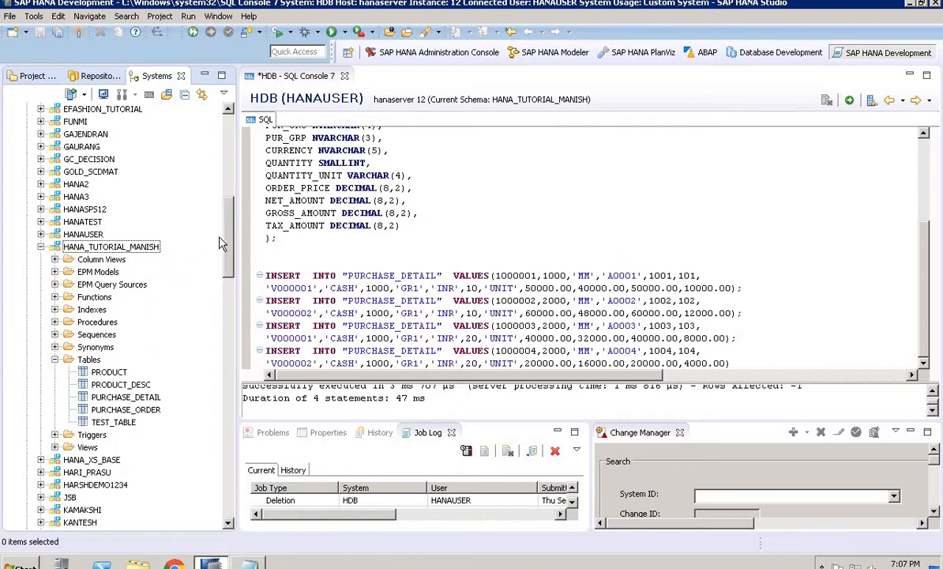
{"action": "left_click", "coordinate": [41, 248]}
Create an analytic view named AN_MANISH_VIEW in the Hana_Manish_Tutorials package under Content
{"action": "left_click_drag", "start_coordinate": [230, 234], "coordinate": [226, 494]}
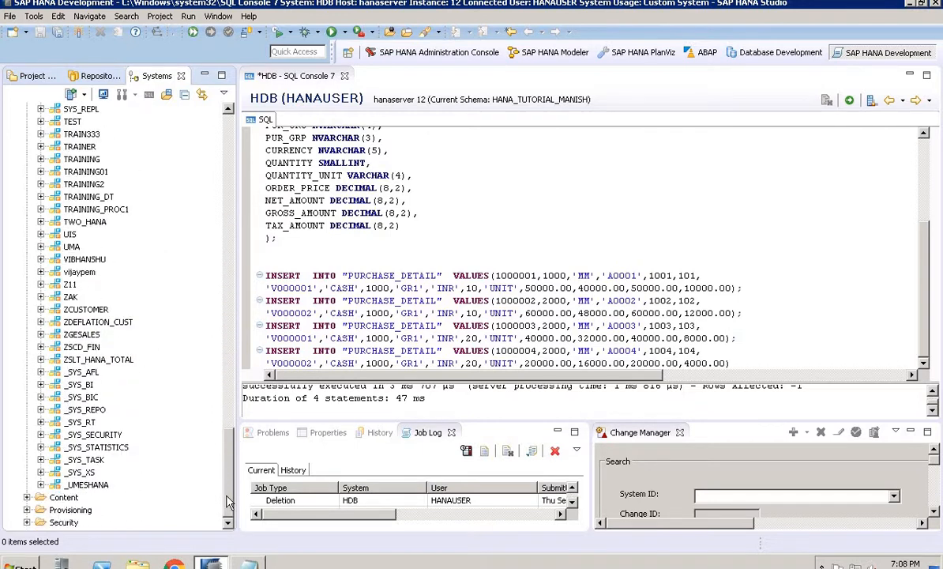
{"action": "left_click", "coordinate": [27, 497]}
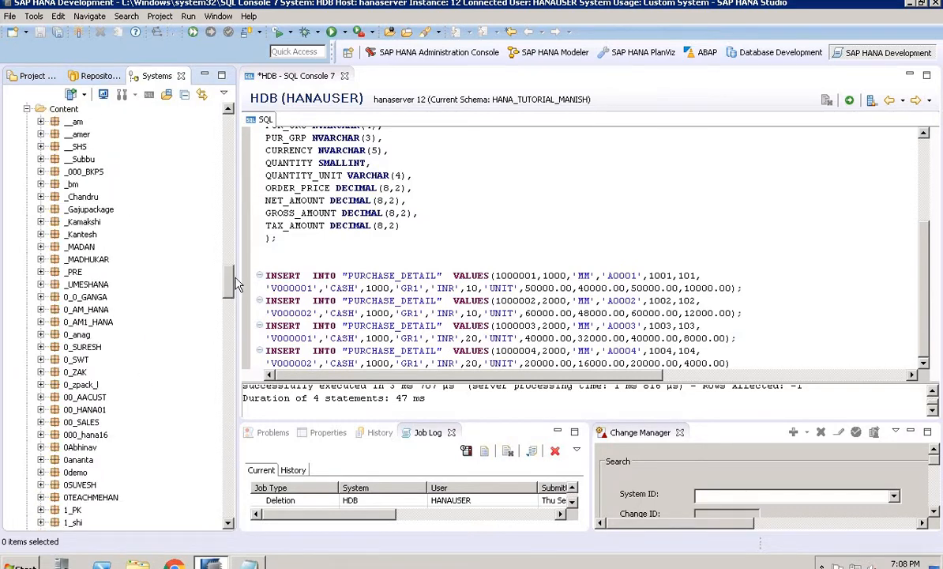
{"action": "left_click_drag", "start_coordinate": [233, 279], "coordinate": [230, 333]}
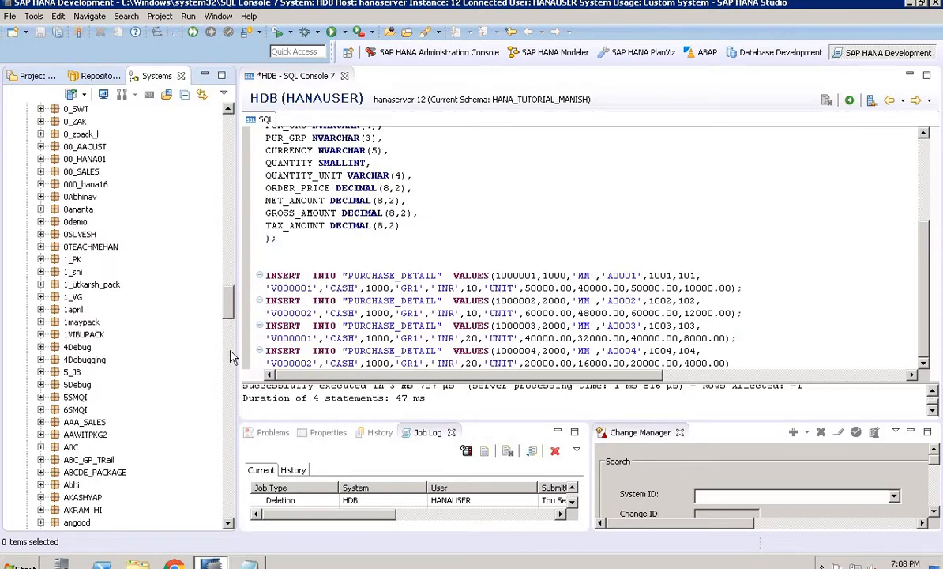
{"action": "left_click", "coordinate": [233, 357]}
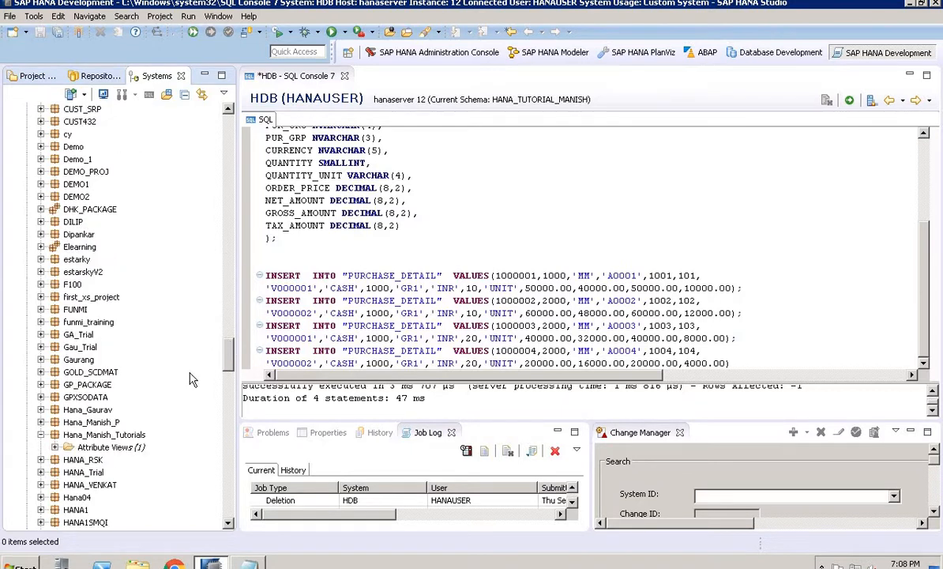
{"action": "left_click", "coordinate": [107, 435]}
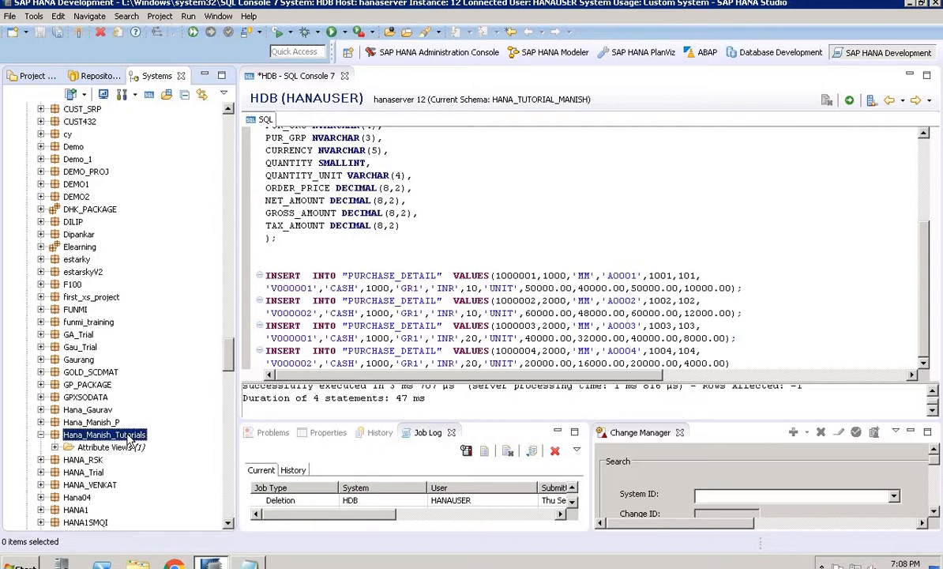
{"action": "right_click", "coordinate": [127, 439]}
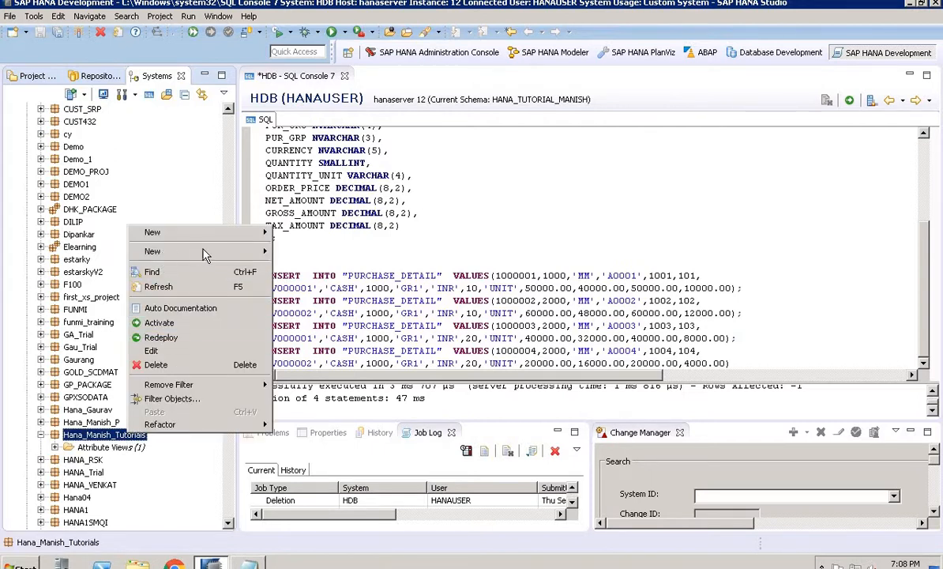
{"action": "mouse_move", "coordinate": [203, 251]}
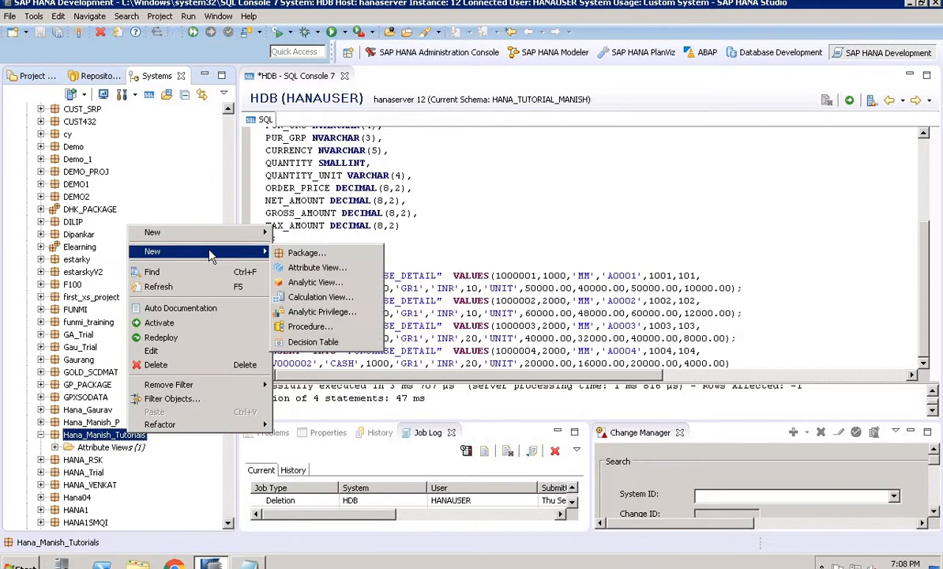
{"action": "left_click", "coordinate": [304, 283]}
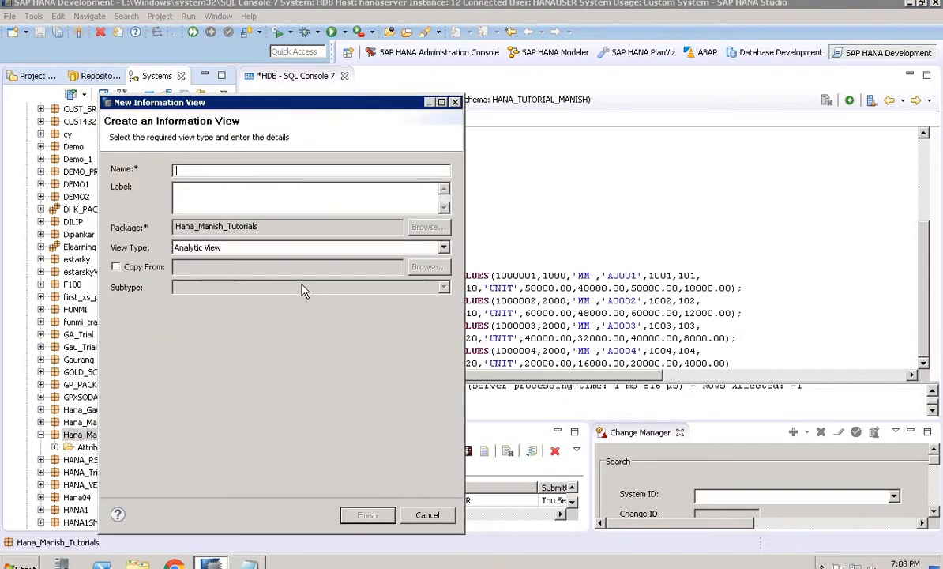
{"action": "type", "text": "AN_MANISH"}
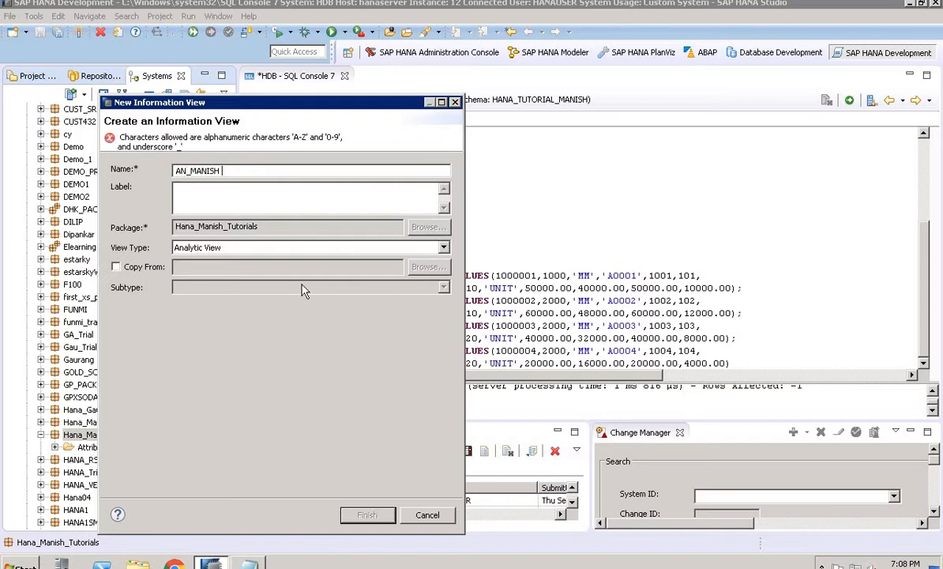
{"action": "key", "text": "BackSpace"}
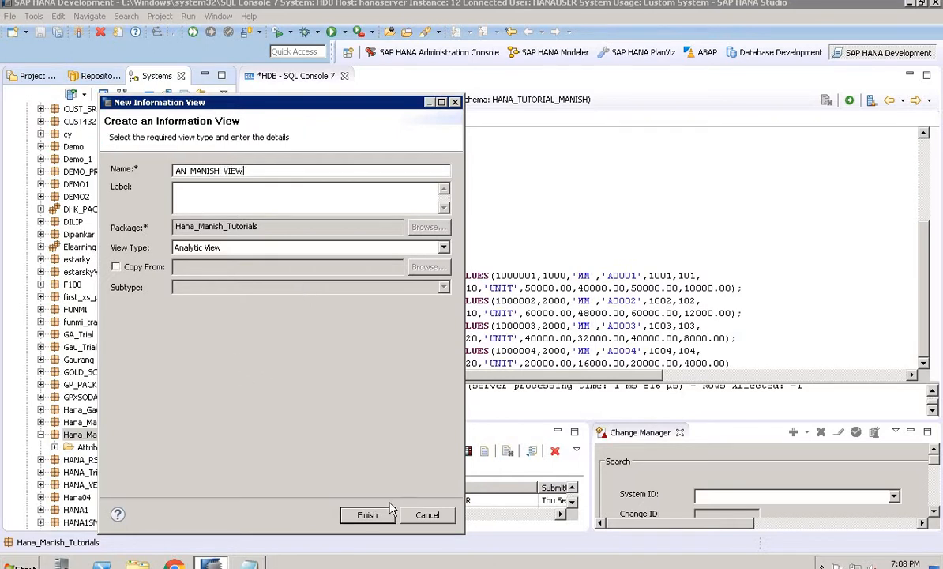
{"action": "left_click", "coordinate": [367, 514]}
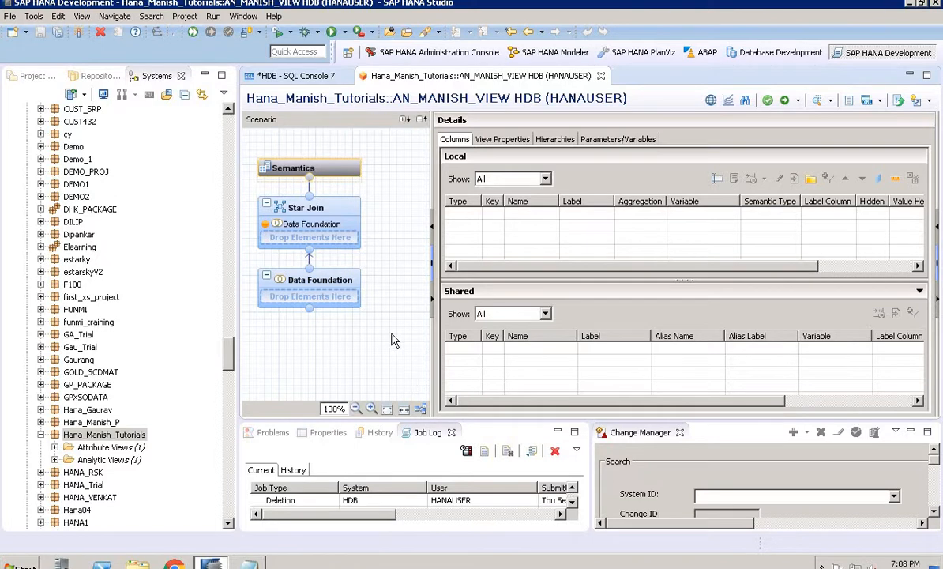
Inspect the Star Join and Data Foundation nodes of the new view's scenario
{"action": "left_click", "coordinate": [331, 207]}
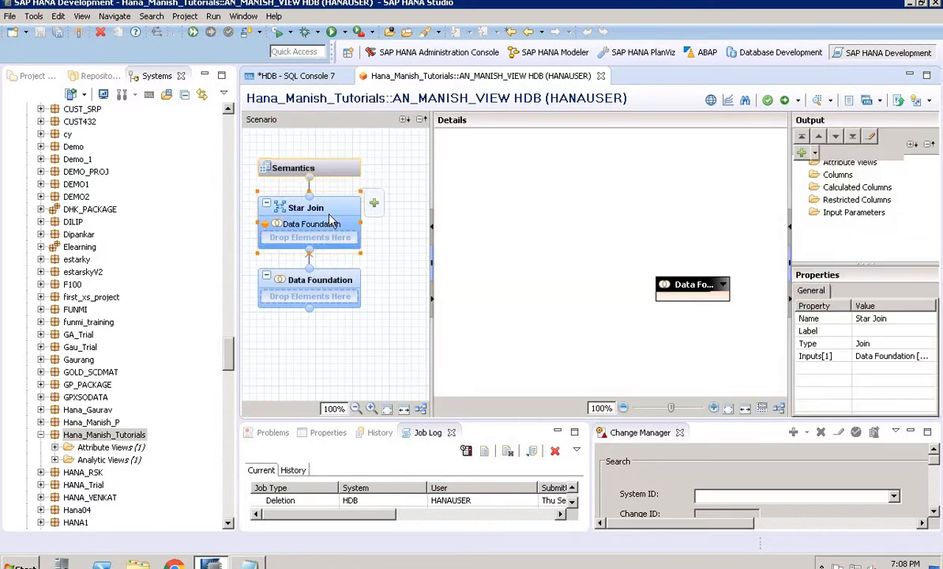
{"action": "left_click", "coordinate": [325, 278]}
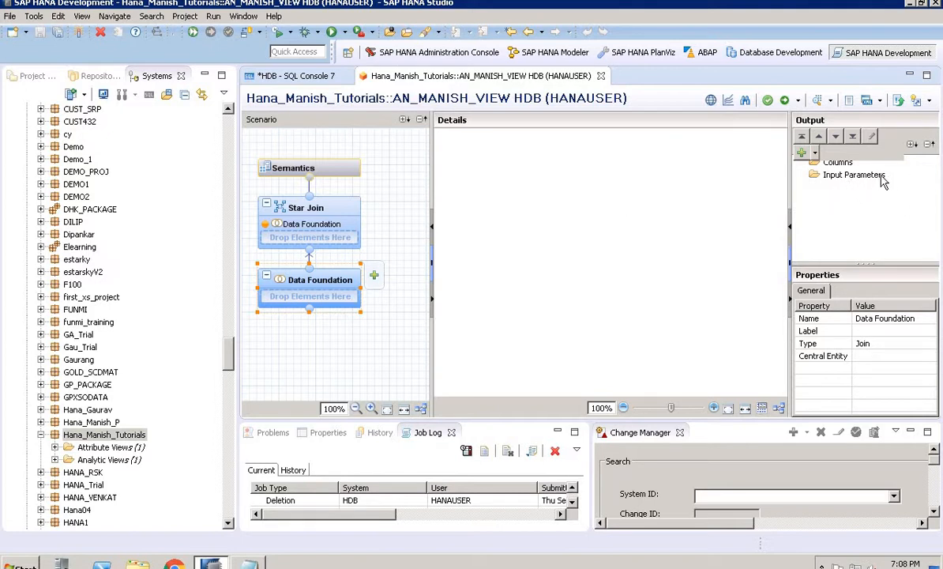
{"action": "left_click", "coordinate": [323, 210]}
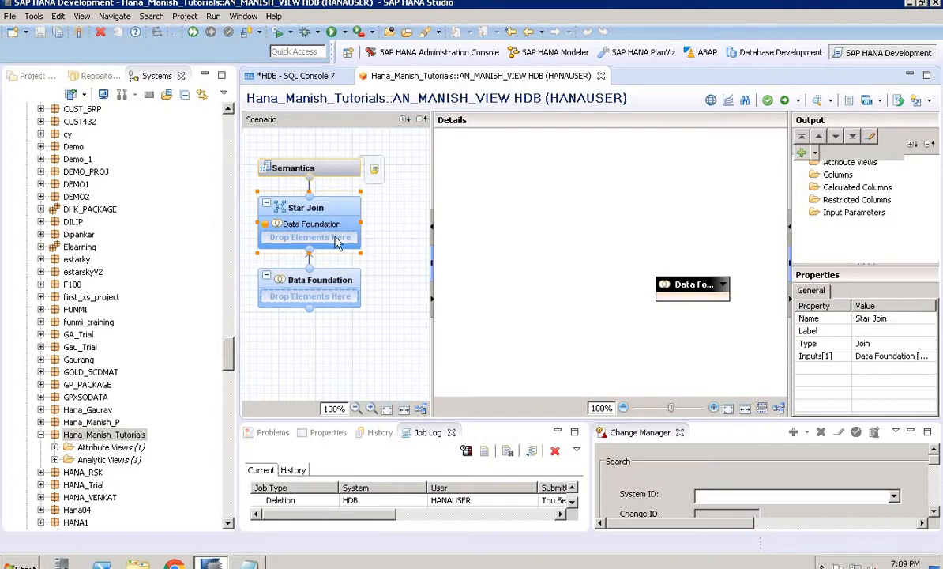
{"action": "left_click", "coordinate": [322, 284]}
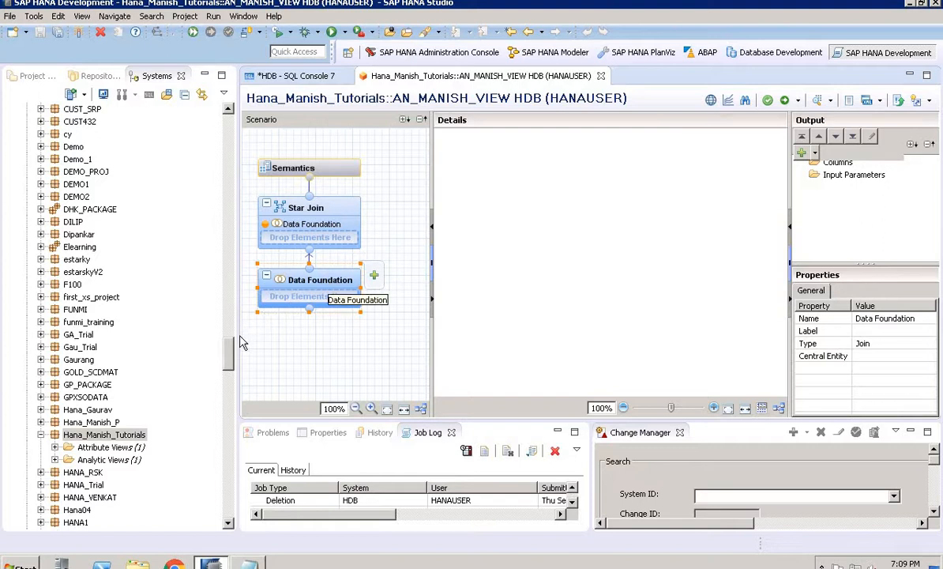
Add the PURCHASE_ORDER and PURCHASE_DETAIL tables from HANA_TUTORIAL_MANISH to the Data Foundation
{"action": "left_click_drag", "start_coordinate": [231, 341], "coordinate": [205, 177]}
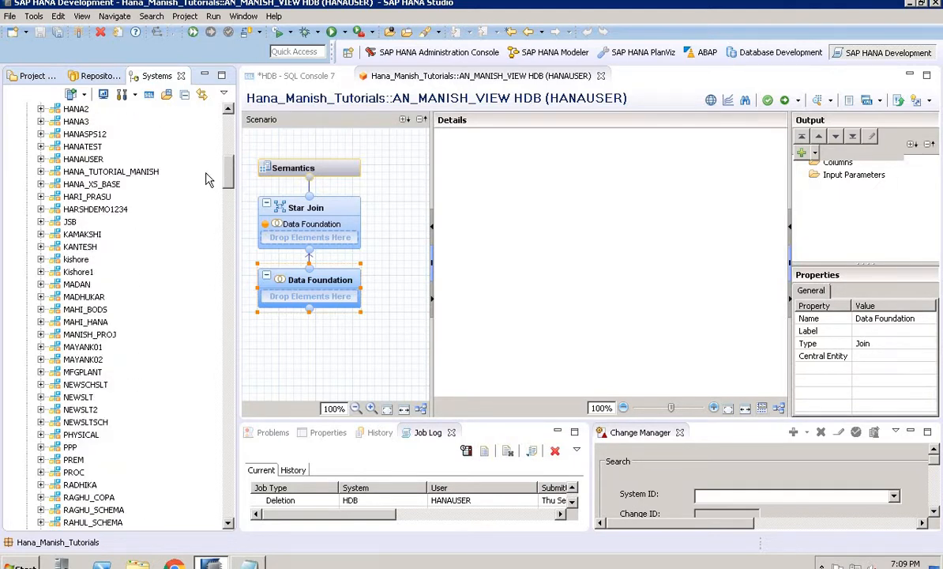
{"action": "left_click", "coordinate": [42, 173]}
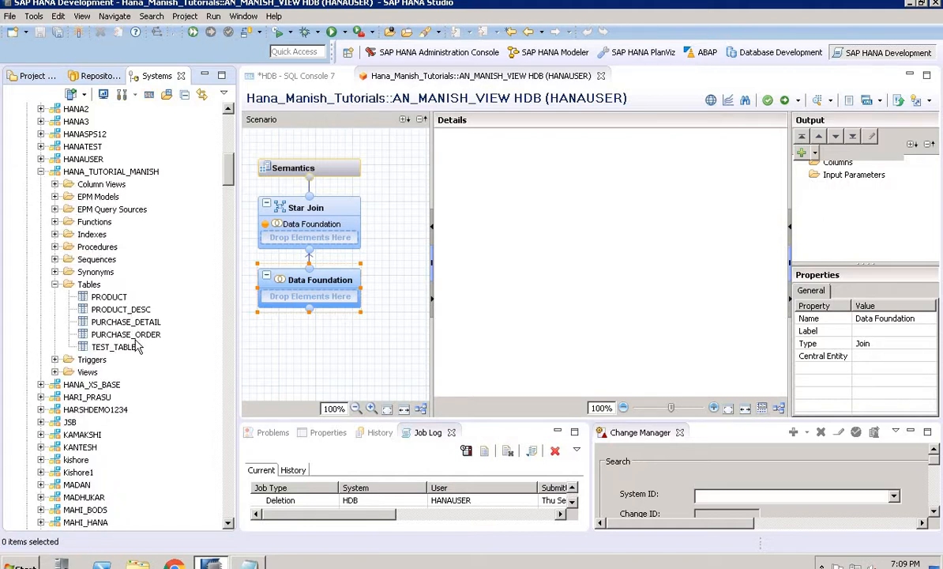
{"action": "left_click_drag", "start_coordinate": [135, 338], "coordinate": [301, 291]}
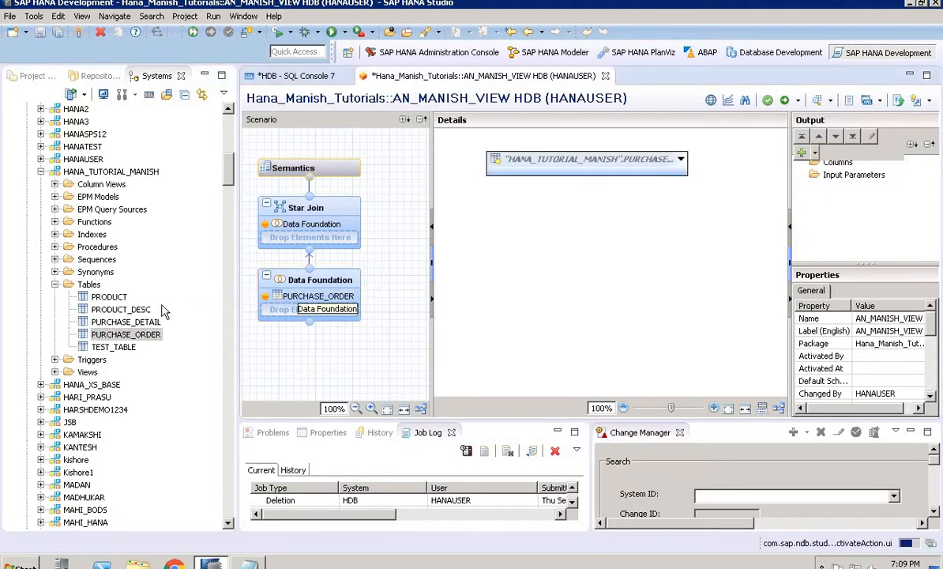
{"action": "left_click_drag", "start_coordinate": [154, 322], "coordinate": [318, 309]}
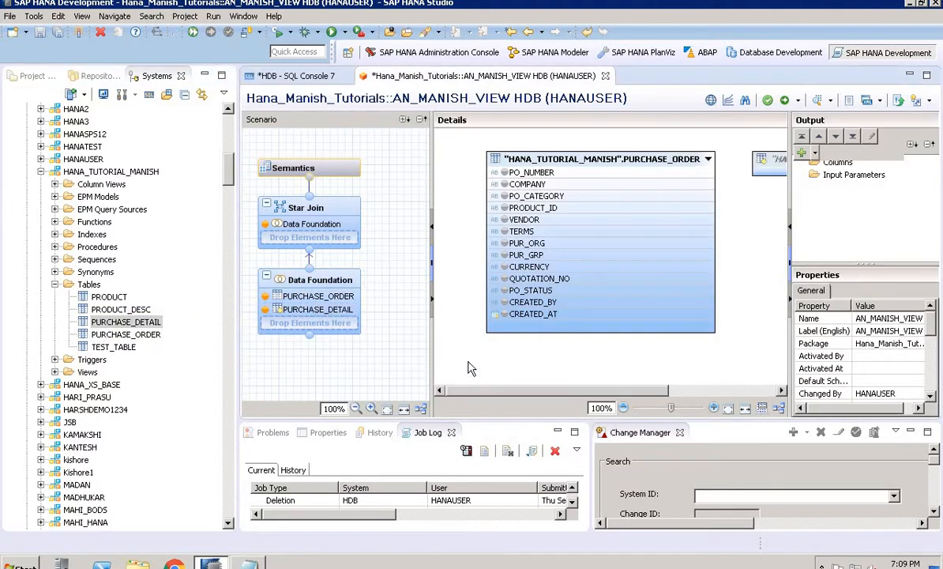
Join PURCHASE_ORDER to PURCHASE_DETAIL on PO_NUMBER and set the join cardinality to 1..n
{"action": "left_click_drag", "start_coordinate": [528, 393], "coordinate": [565, 392]}
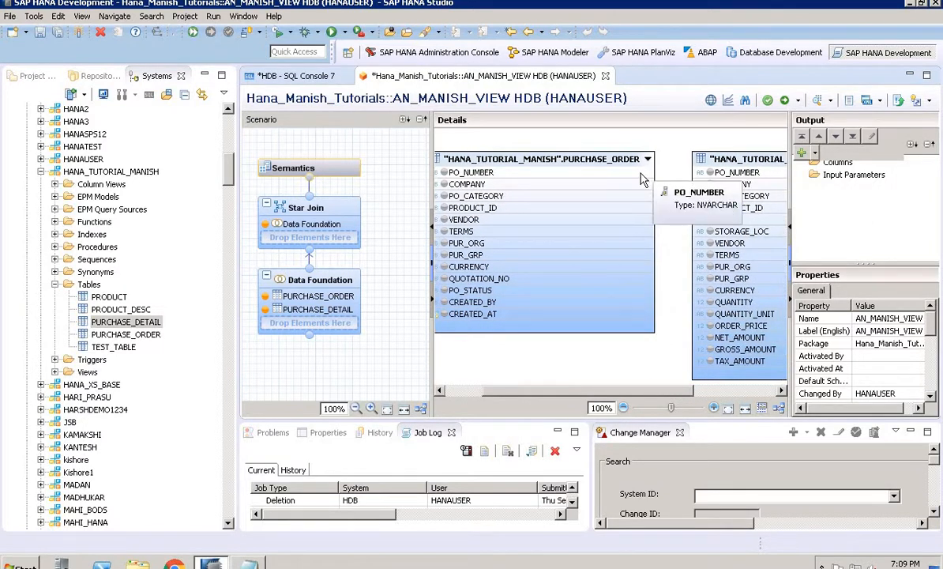
{"action": "left_click_drag", "start_coordinate": [630, 172], "coordinate": [700, 178]}
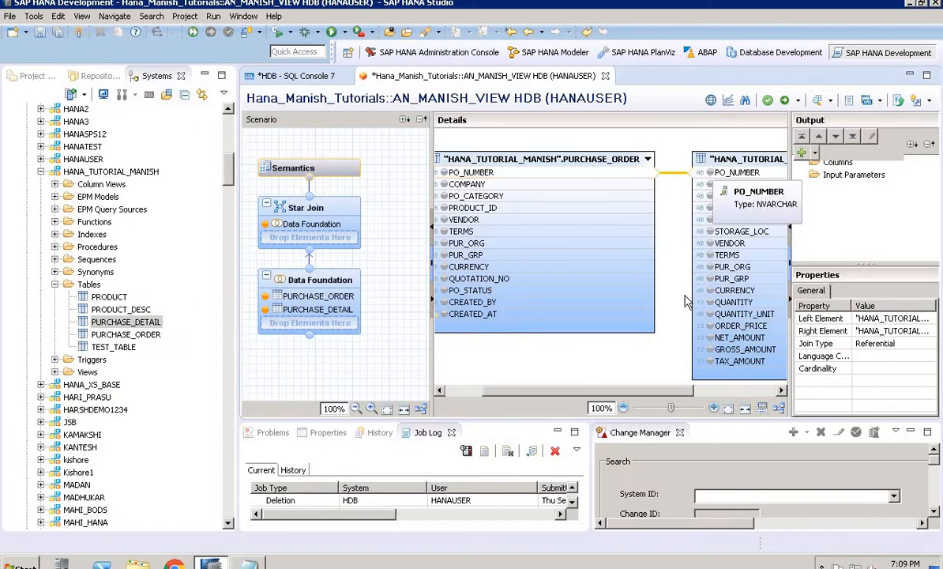
{"action": "left_click", "coordinate": [893, 370]}
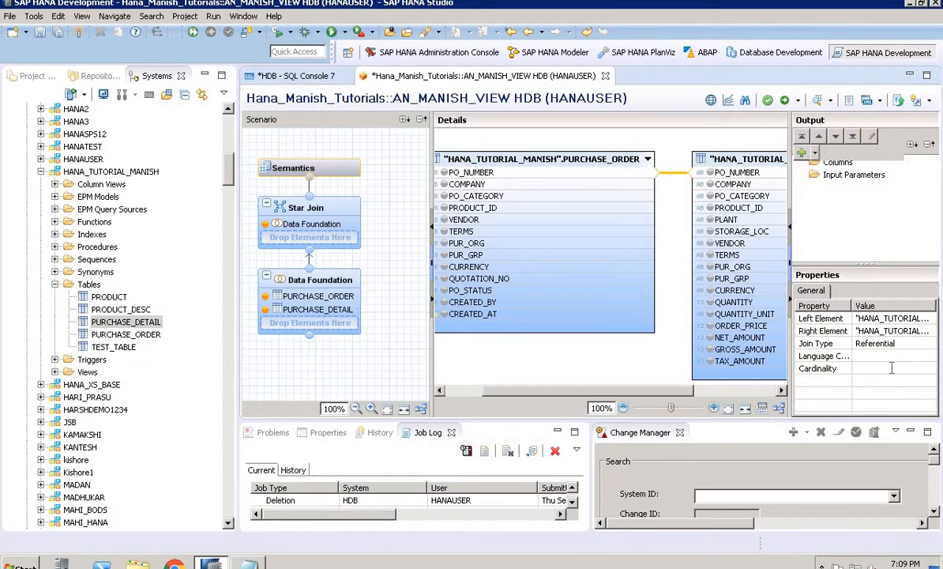
{"action": "left_click", "coordinate": [930, 368]}
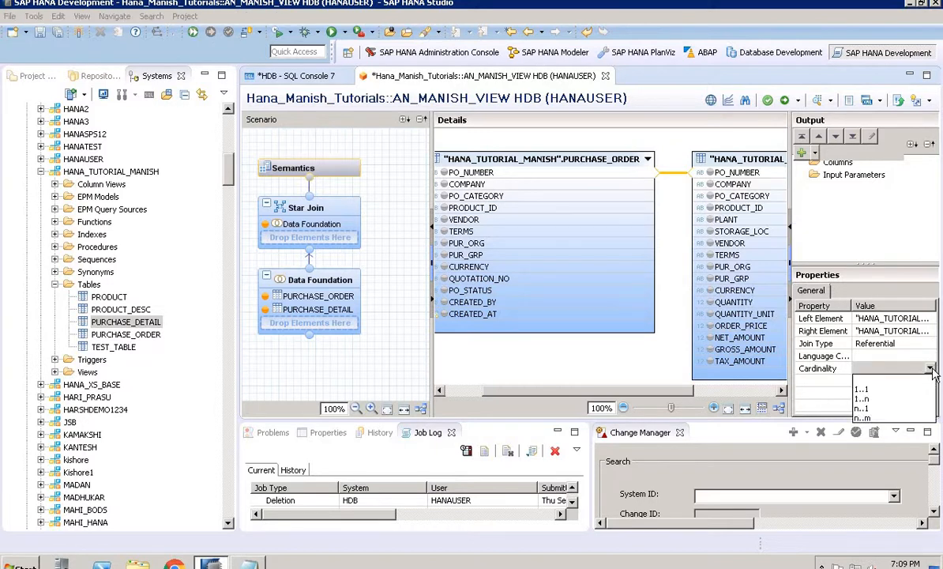
{"action": "left_click", "coordinate": [902, 408]}
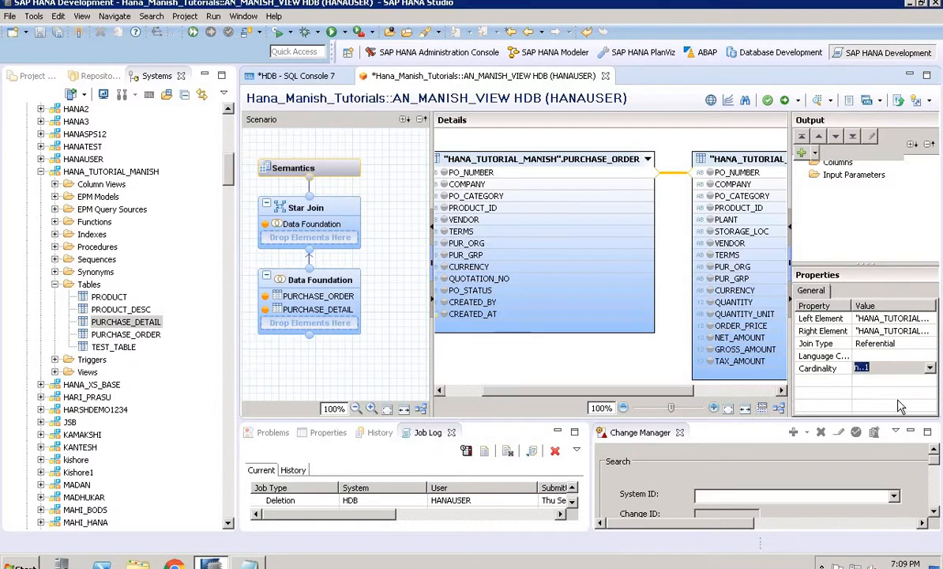
{"action": "left_click", "coordinate": [930, 370]}
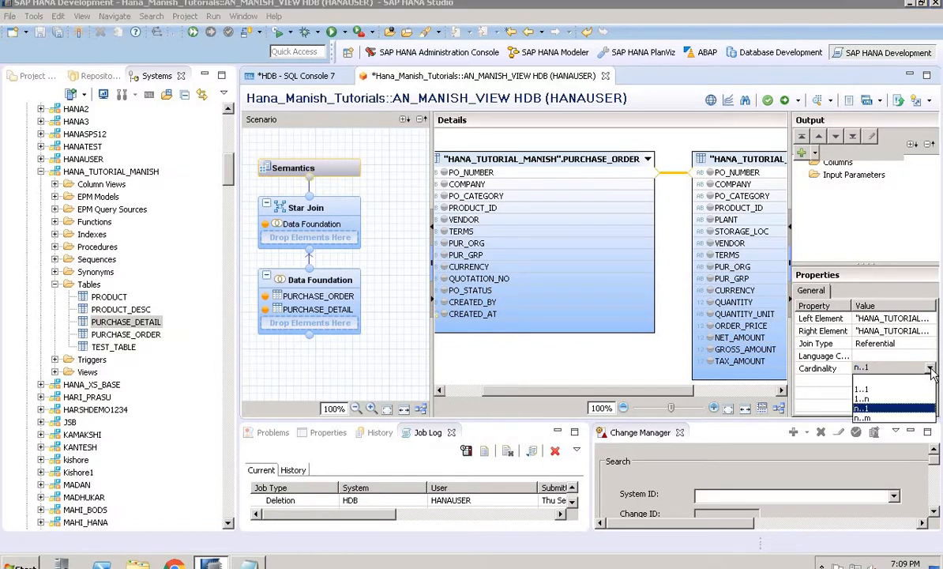
{"action": "left_click", "coordinate": [883, 407]}
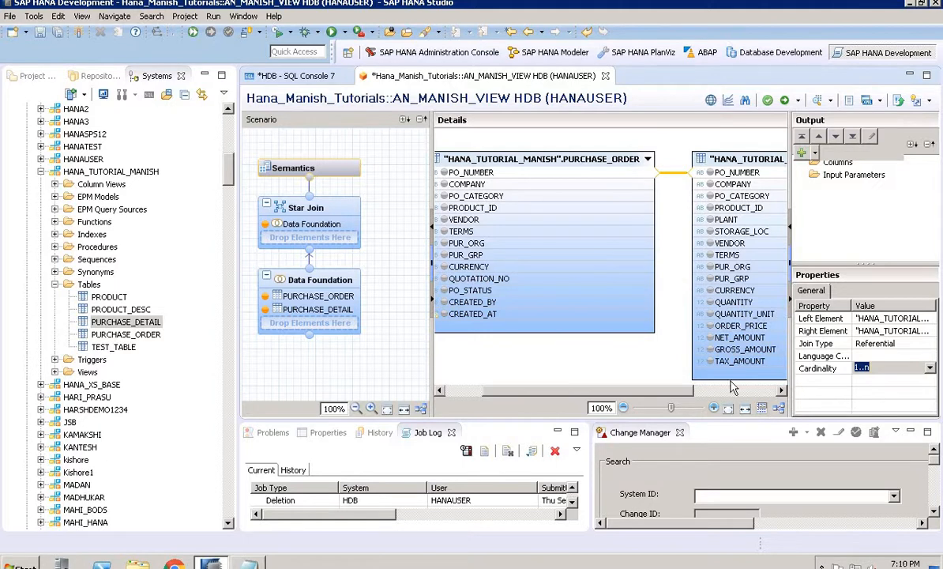
Add PO_STATUS, CREATED_BY and CREATED_AT from PURCHASE_ORDER to the output columns
{"action": "left_click", "coordinate": [677, 366]}
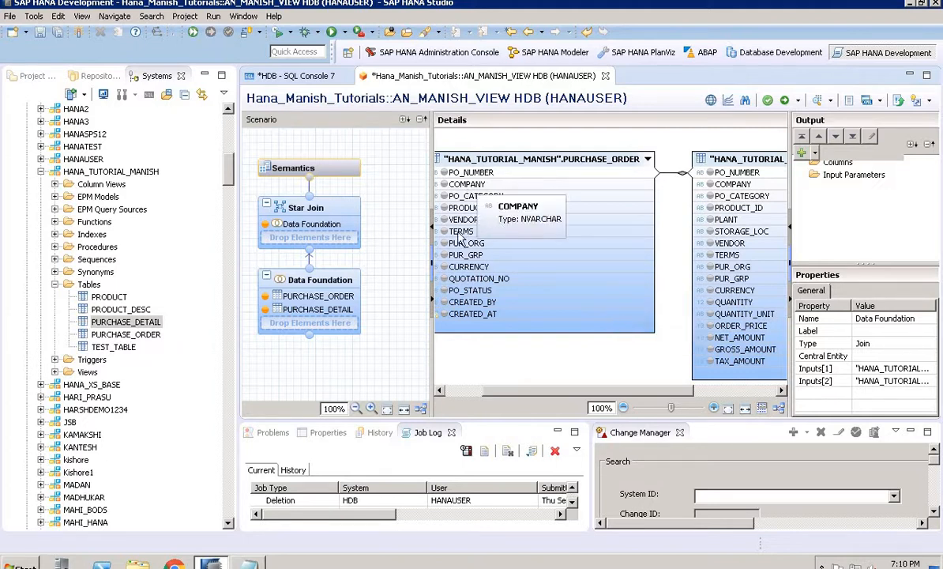
{"action": "left_click", "coordinate": [445, 290]}
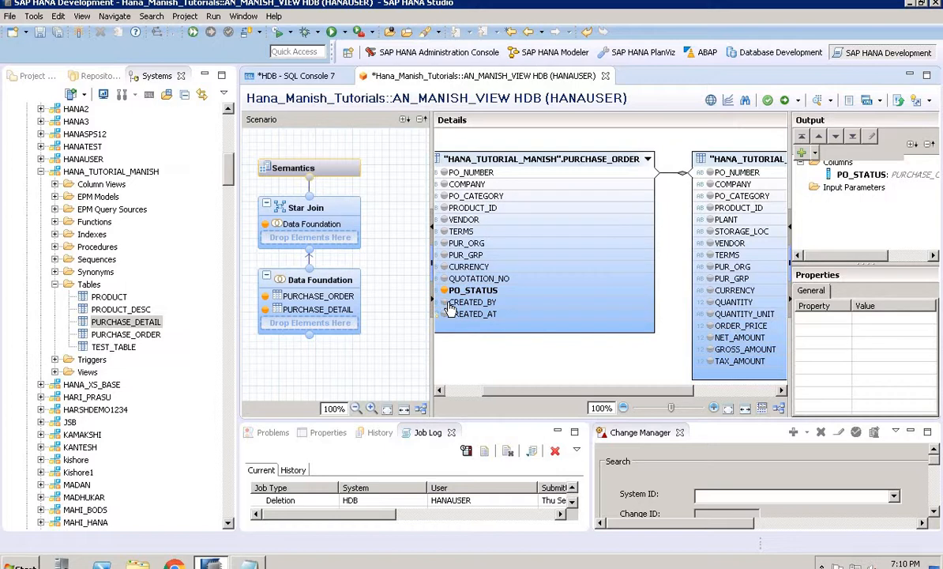
{"action": "left_click", "coordinate": [446, 303]}
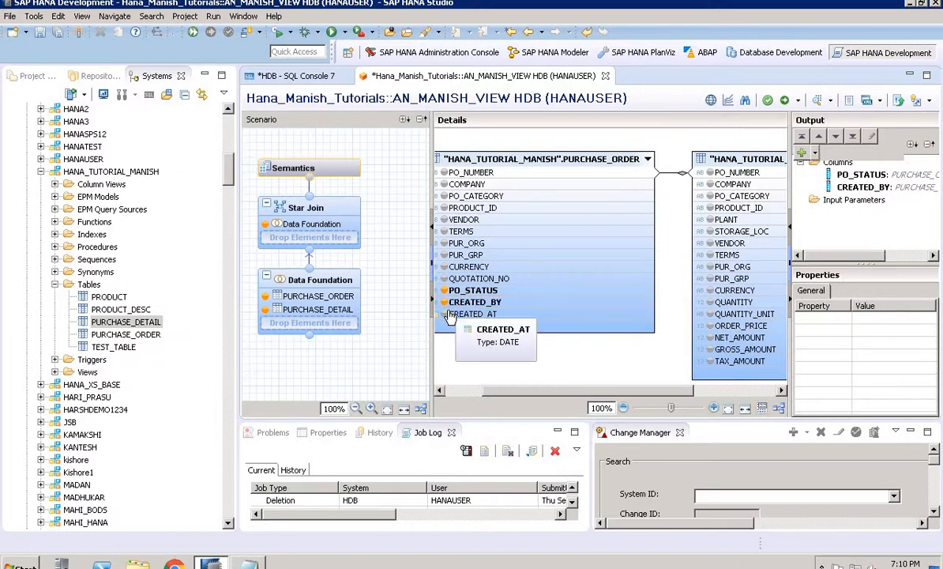
{"action": "left_click", "coordinate": [446, 314]}
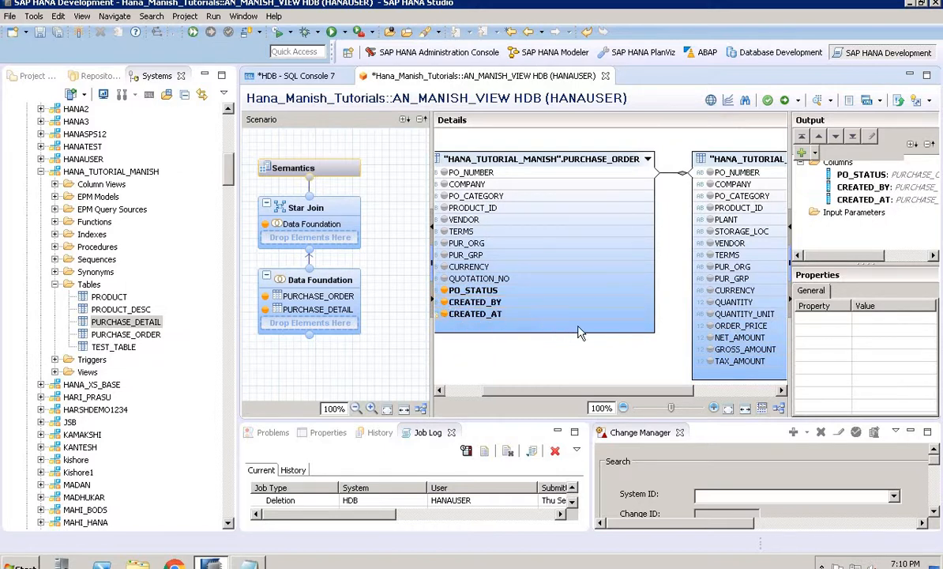
Add PO_NUMBER, COMPANY, PO_CATEGORY, PRODUCT_ID, PLANT and STORAGE_LOC from PURCHASE_DETAIL to the output columns
{"action": "left_click", "coordinate": [711, 173]}
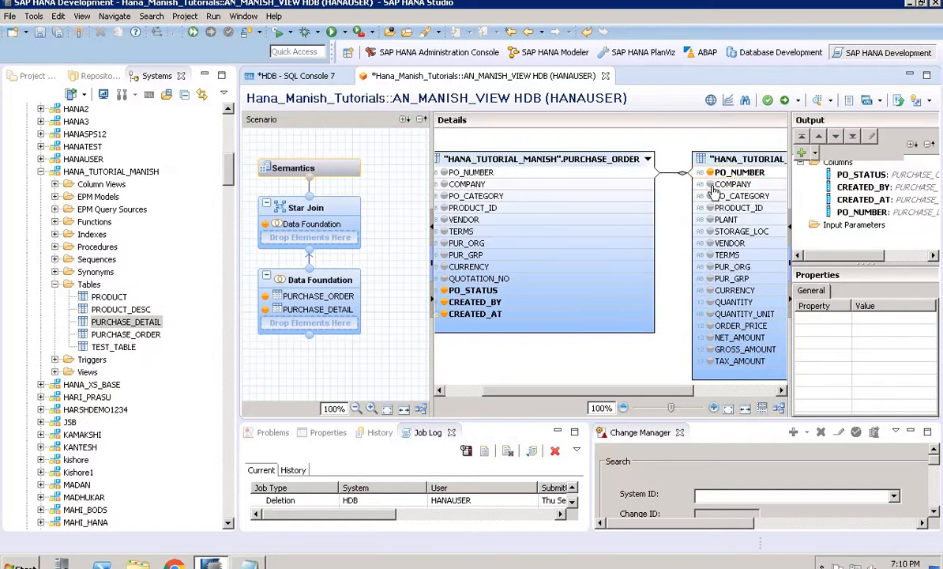
{"action": "left_click", "coordinate": [710, 184]}
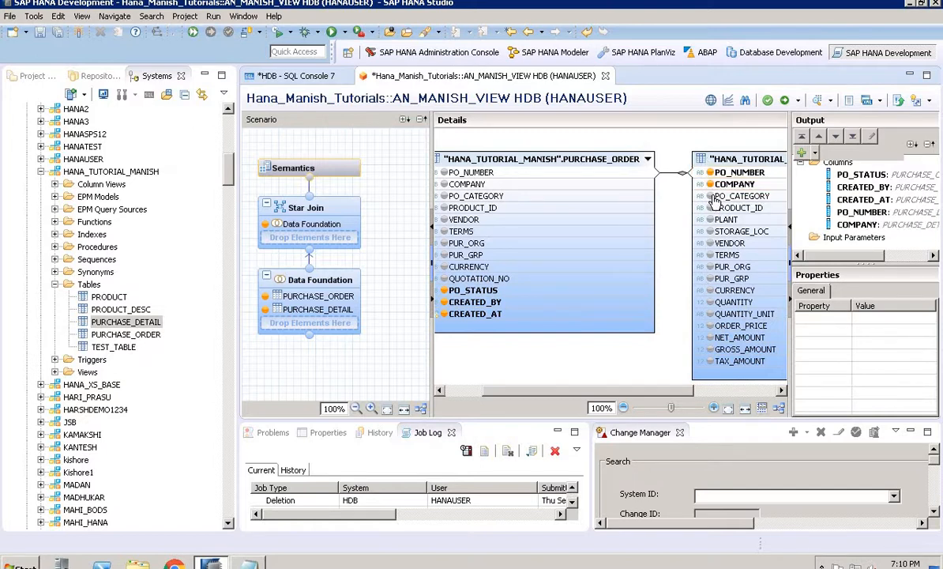
{"action": "left_click", "coordinate": [710, 196]}
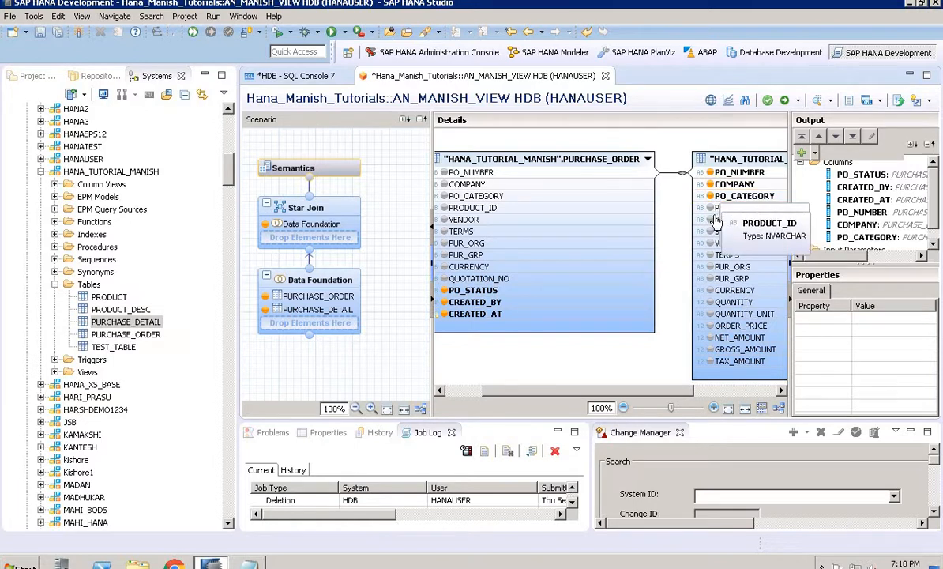
{"action": "left_click", "coordinate": [711, 208]}
{"action": "left_click", "coordinate": [711, 220]}
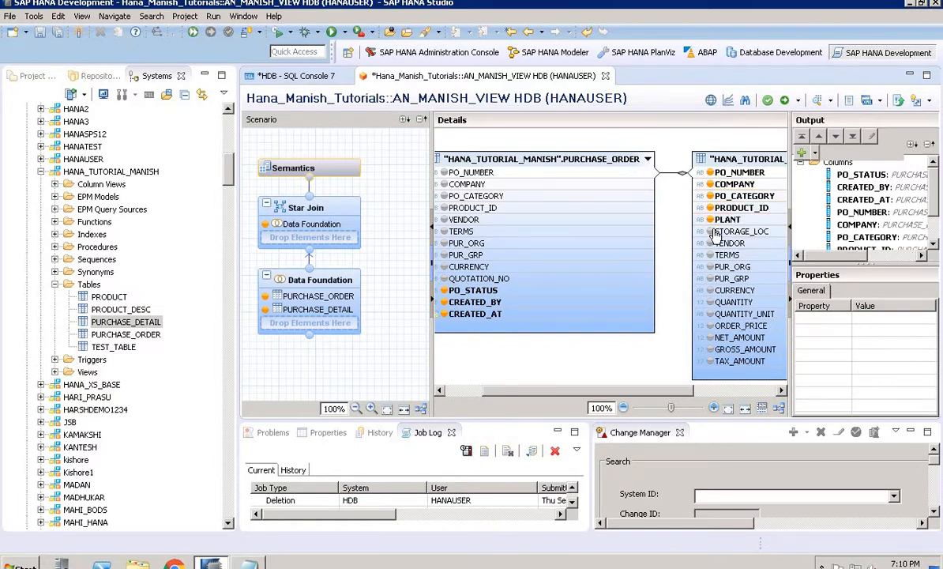
{"action": "left_click", "coordinate": [713, 231]}
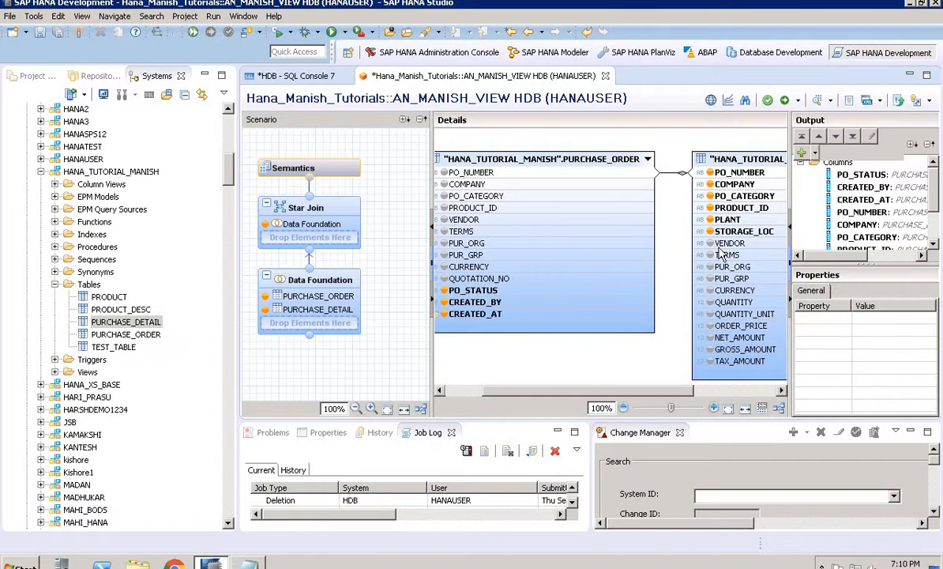
Add VENDOR, CURRENCY, GROSS_AMOUNT and TAX_AMOUNT from PURCHASE_DETAIL to the output columns
{"action": "left_click", "coordinate": [719, 243]}
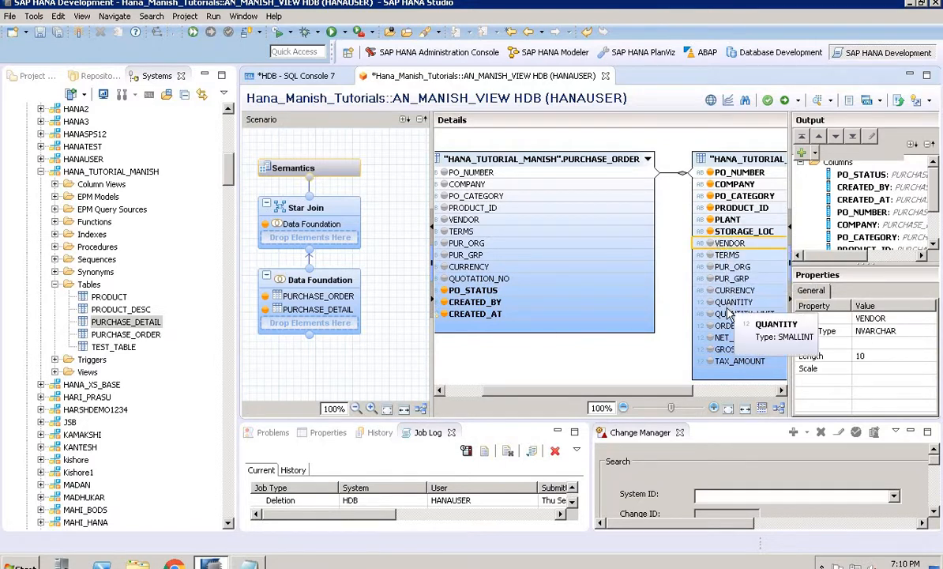
{"action": "left_click", "coordinate": [710, 243]}
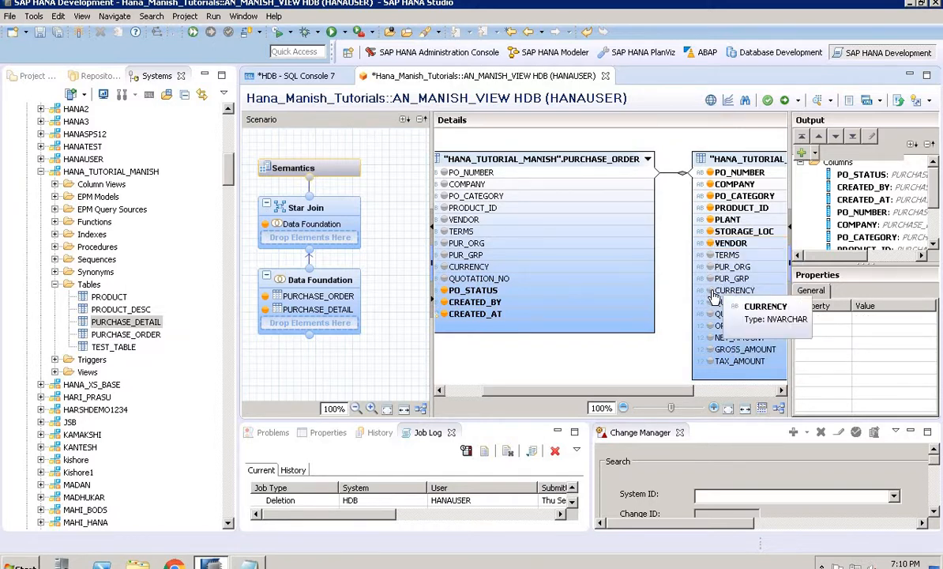
{"action": "left_click", "coordinate": [710, 291]}
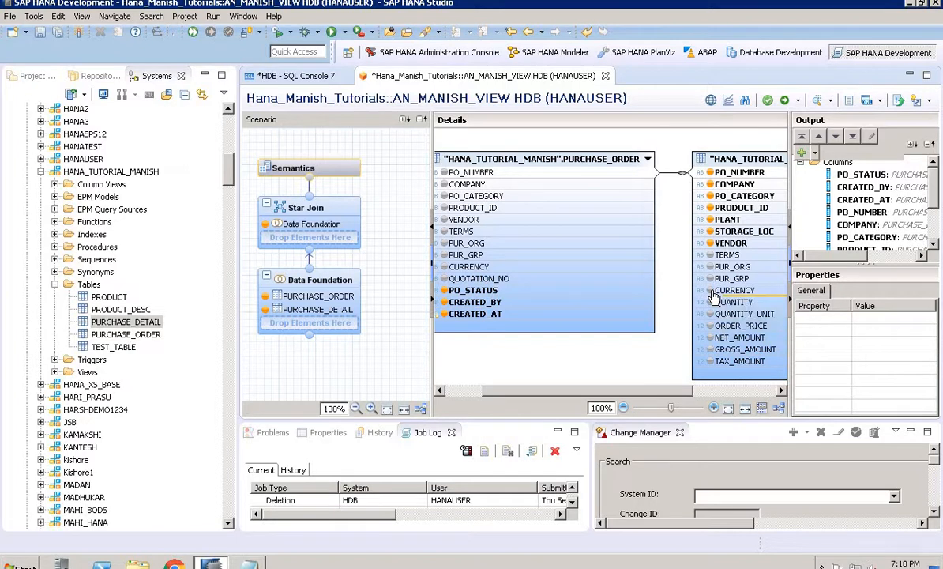
{"action": "left_click", "coordinate": [710, 349]}
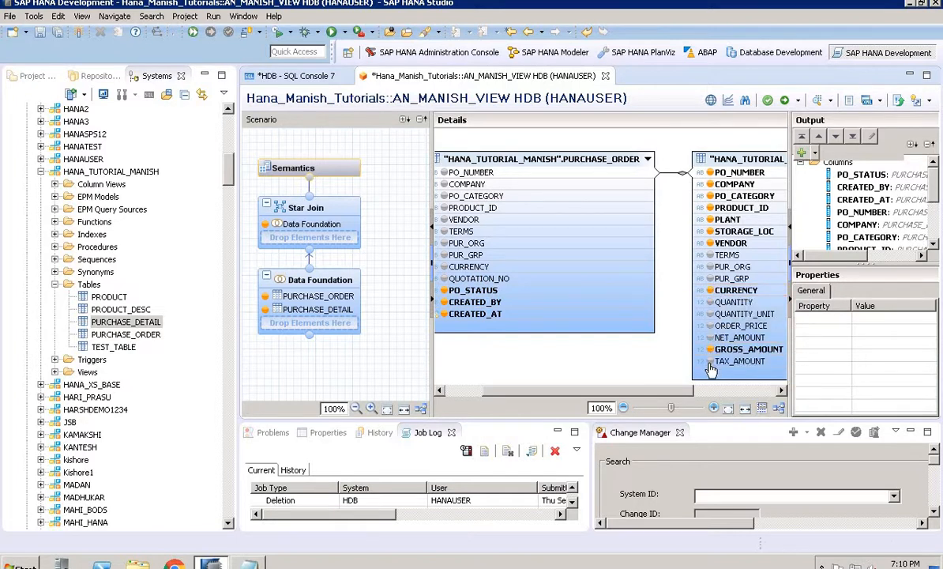
{"action": "left_click", "coordinate": [710, 361]}
{"action": "left_click", "coordinate": [402, 282]}
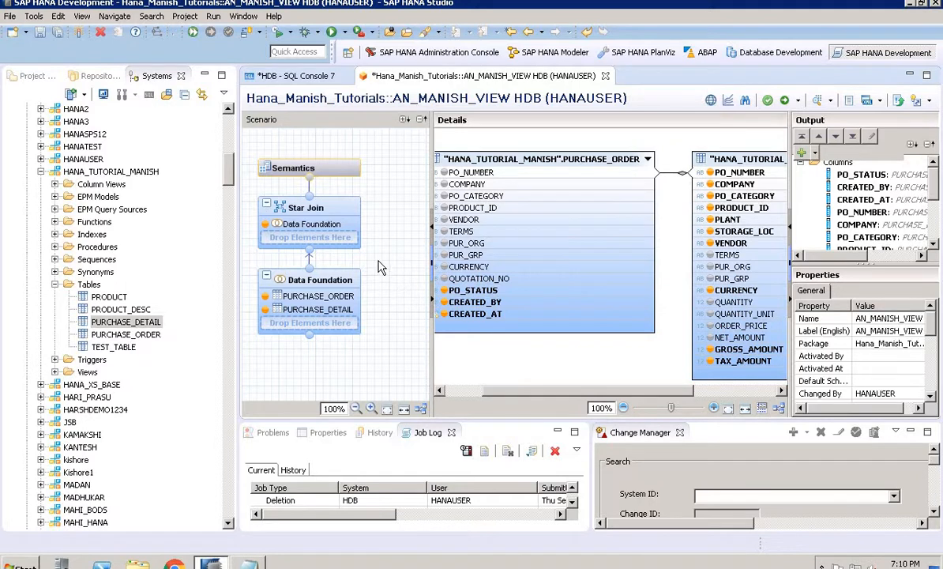
Add the attribute view AT_MANISH_PRODUCT from package Hana_Manish_Tutorials to the Star Join node
{"action": "left_click", "coordinate": [326, 215]}
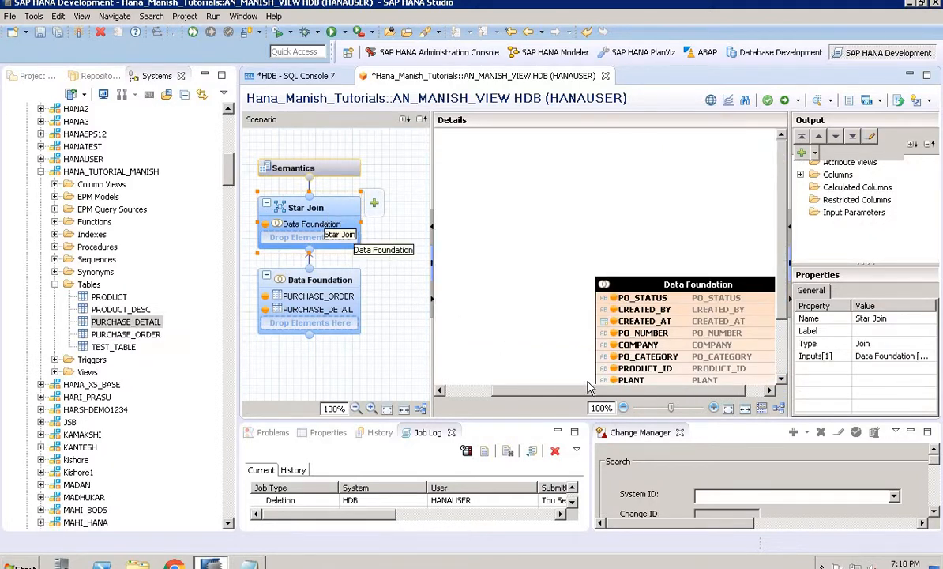
{"action": "left_click_drag", "start_coordinate": [590, 392], "coordinate": [614, 394]}
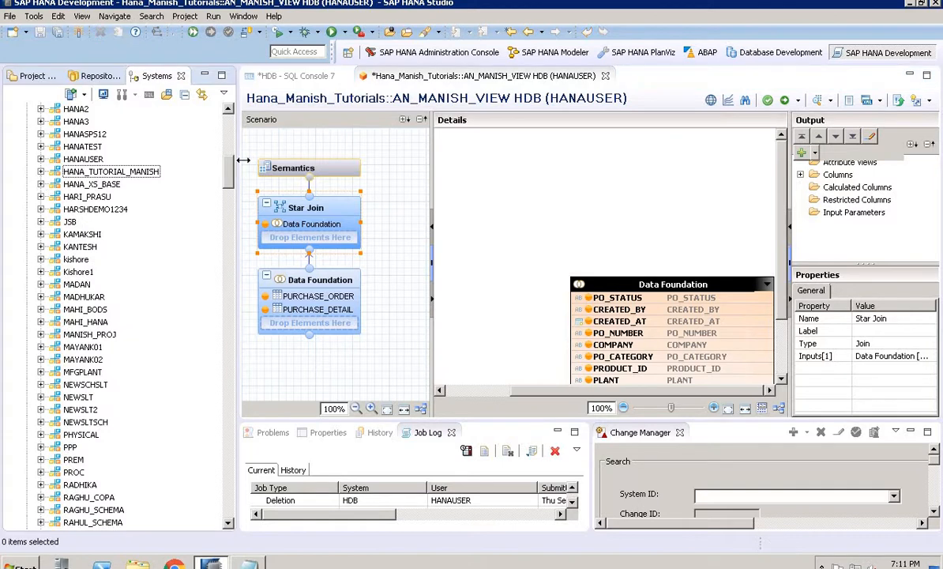
{"action": "left_click_drag", "start_coordinate": [229, 174], "coordinate": [230, 342]}
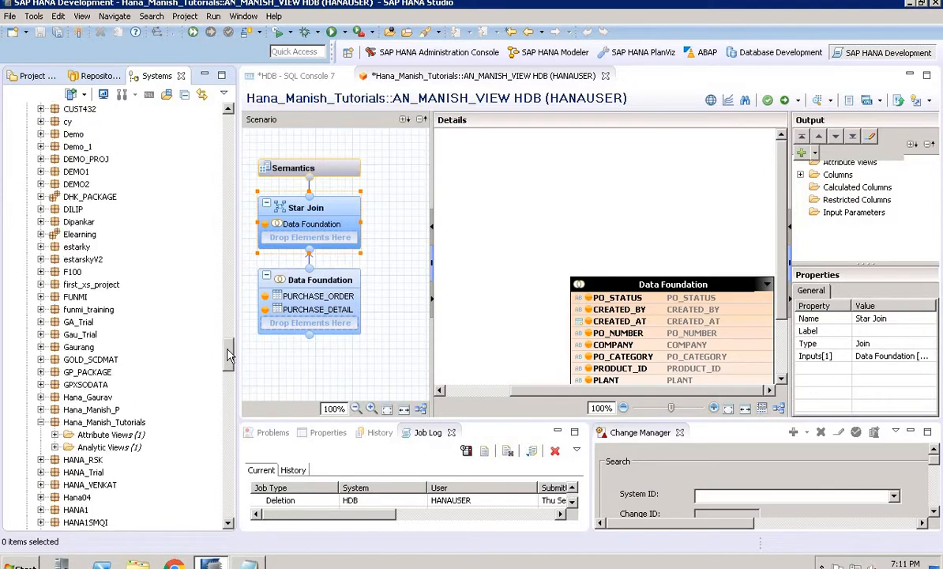
{"action": "left_click", "coordinate": [55, 434]}
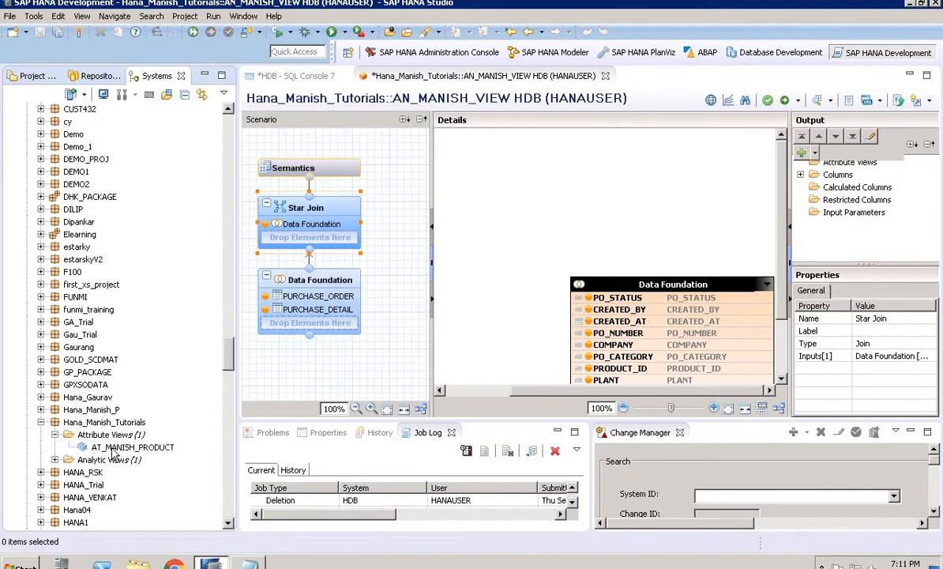
{"action": "left_click_drag", "start_coordinate": [126, 447], "coordinate": [298, 235]}
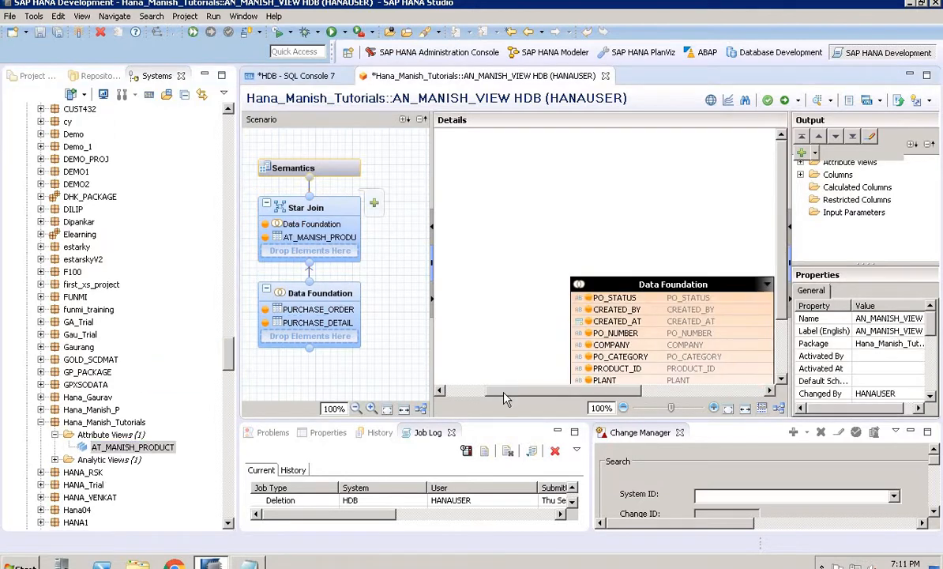
In the Star Join, join the Data Foundation's PRODUCT_ID to AT_MANISH_PRODUCT's PRODUCT_ID
{"action": "left_click_drag", "start_coordinate": [585, 387], "coordinate": [553, 391]}
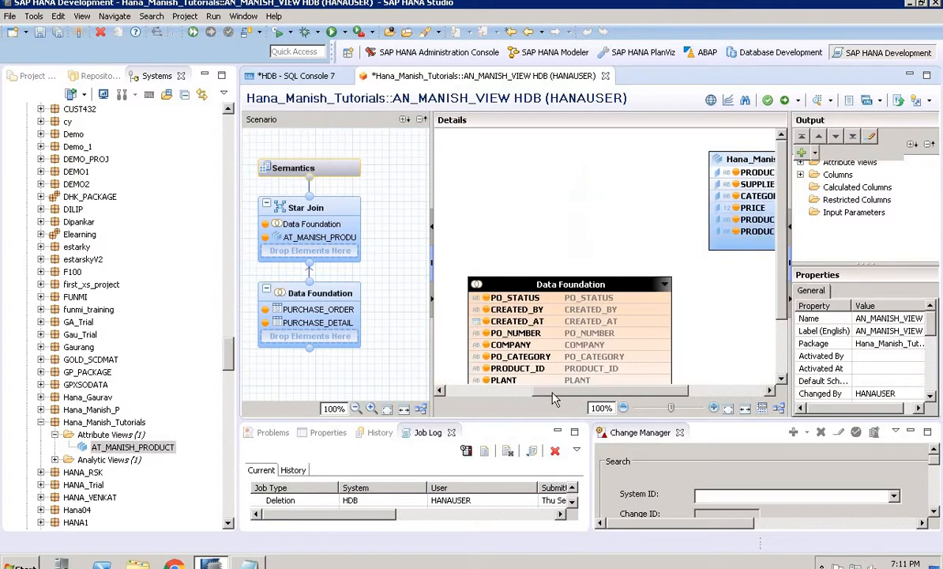
{"action": "left_click", "coordinate": [790, 303]}
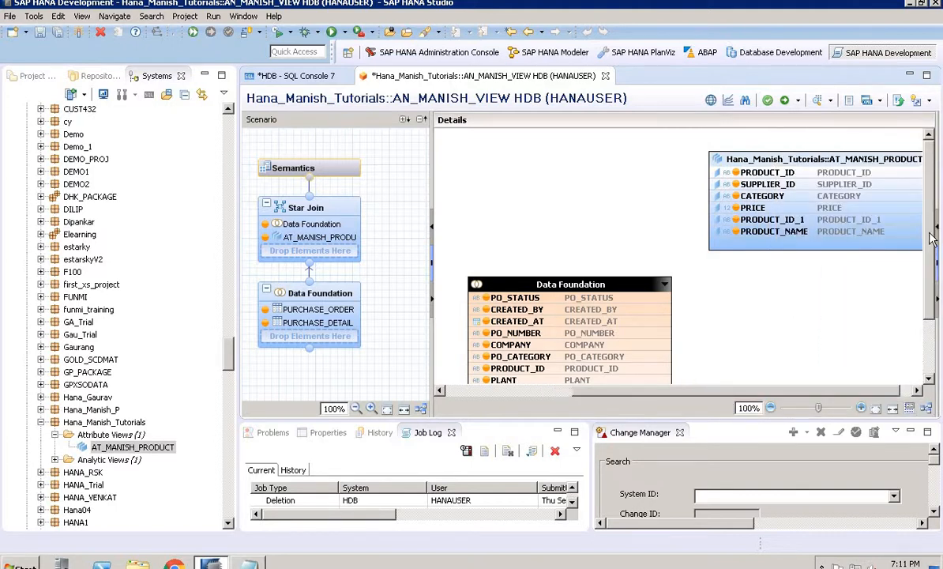
{"action": "left_click_drag", "start_coordinate": [931, 245], "coordinate": [932, 267]}
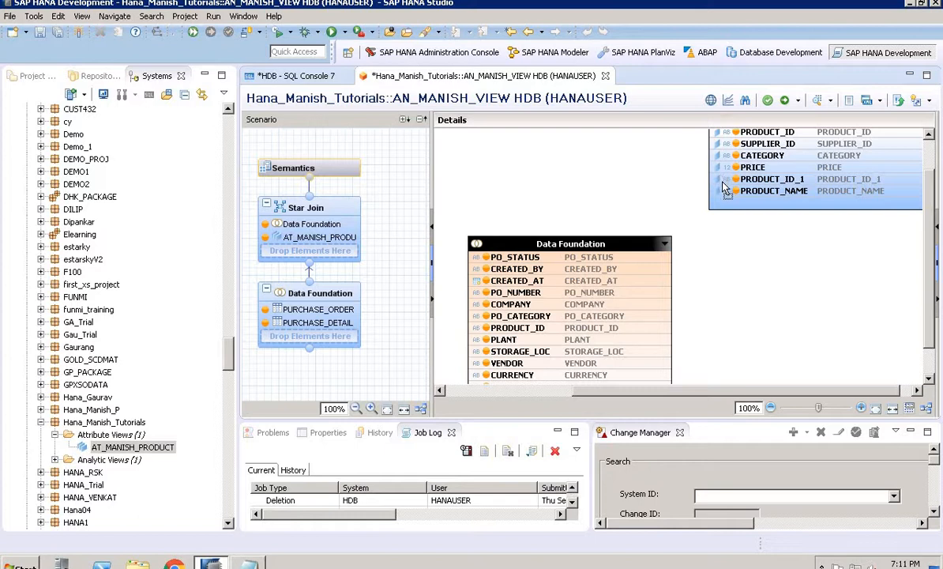
{"action": "left_click_drag", "start_coordinate": [720, 181], "coordinate": [718, 178]}
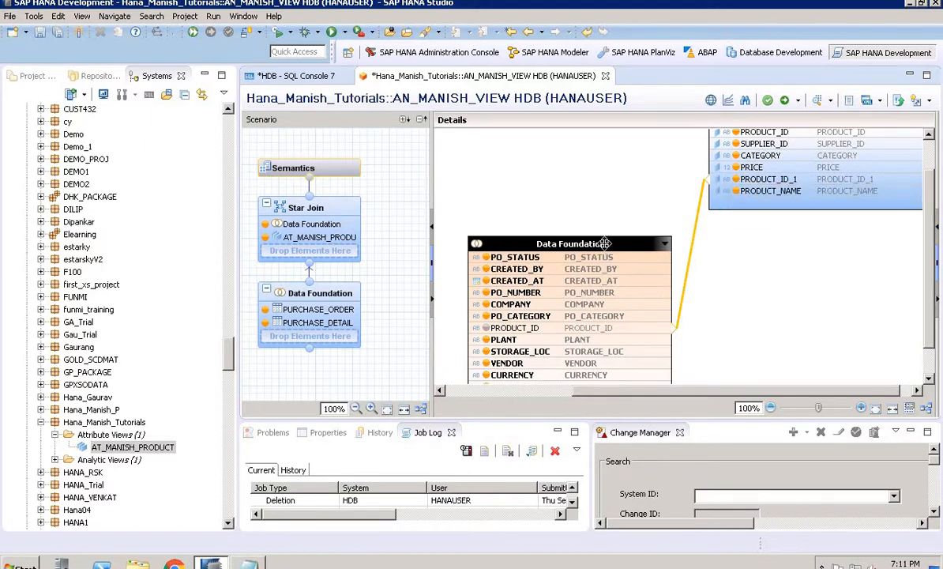
{"action": "left_click_drag", "start_coordinate": [605, 243], "coordinate": [573, 120]}
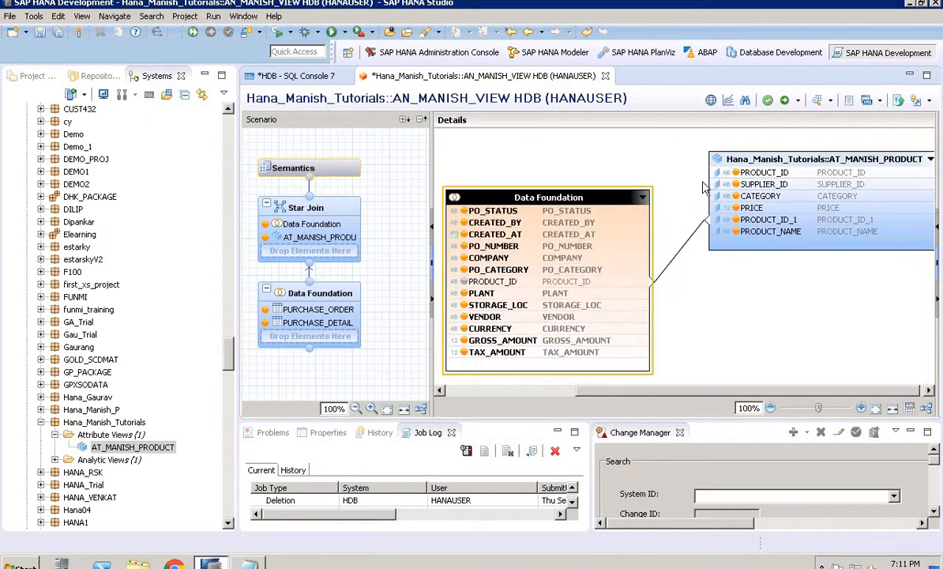
Set the cardinality of the Data Foundation to AT_MANISH_PRODUCT join to 1..1
{"action": "left_click", "coordinate": [698, 238]}
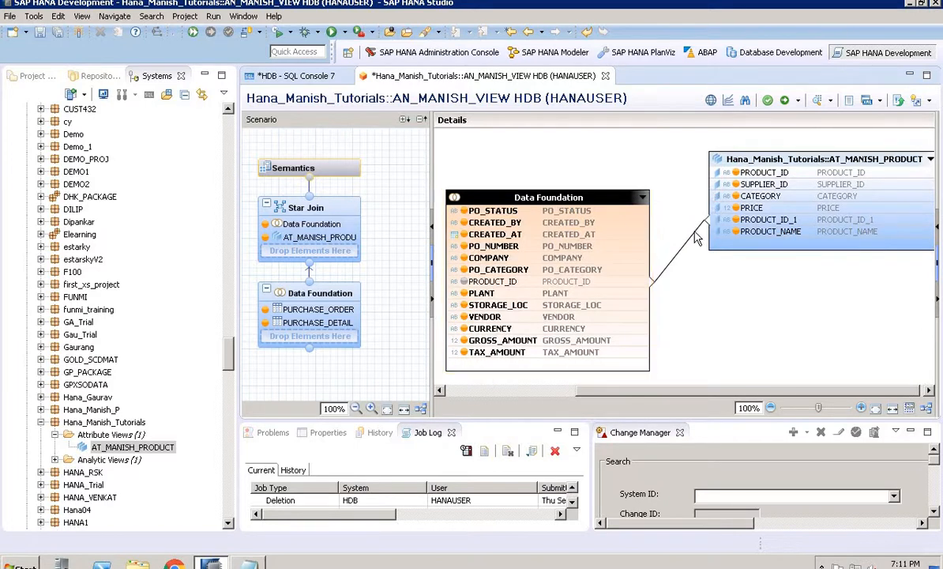
{"action": "left_click", "coordinate": [696, 237]}
{"action": "left_click_drag", "start_coordinate": [939, 267], "coordinate": [788, 267]}
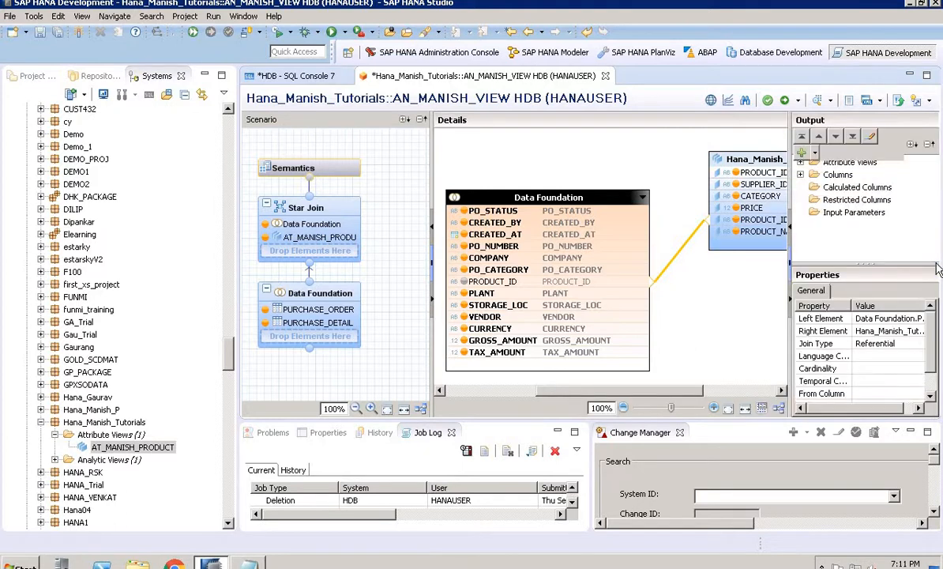
{"action": "left_click", "coordinate": [890, 369]}
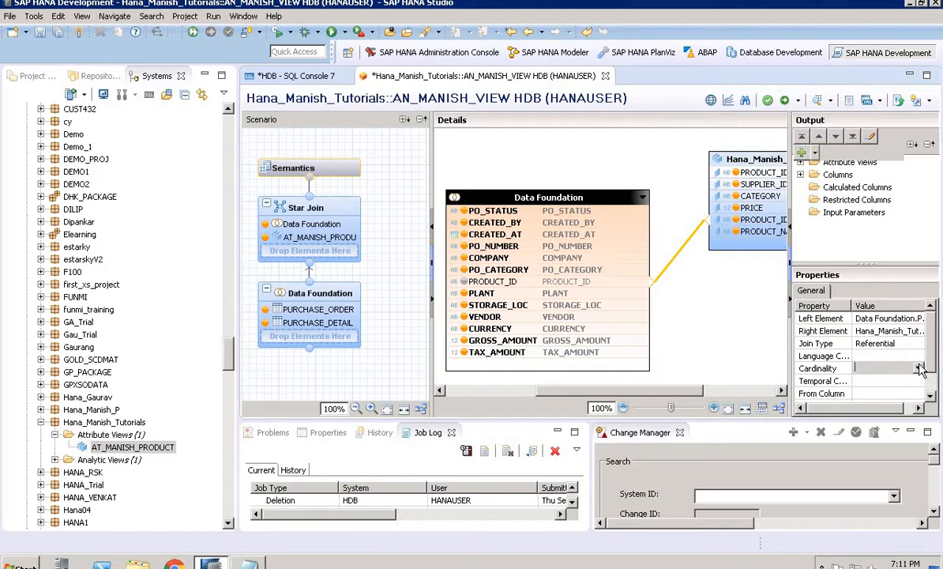
{"action": "left_click", "coordinate": [919, 368]}
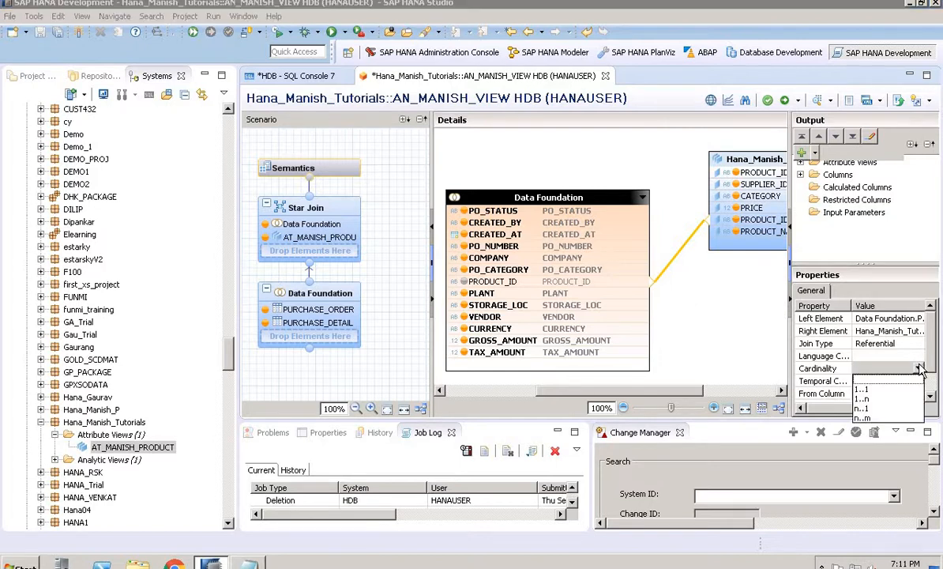
{"action": "left_click", "coordinate": [864, 388]}
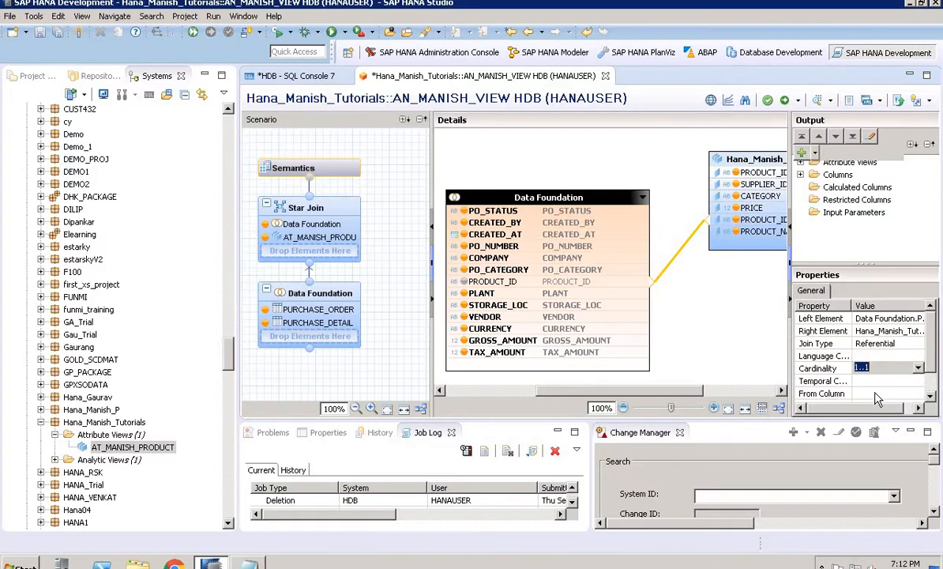
{"action": "left_click", "coordinate": [670, 166]}
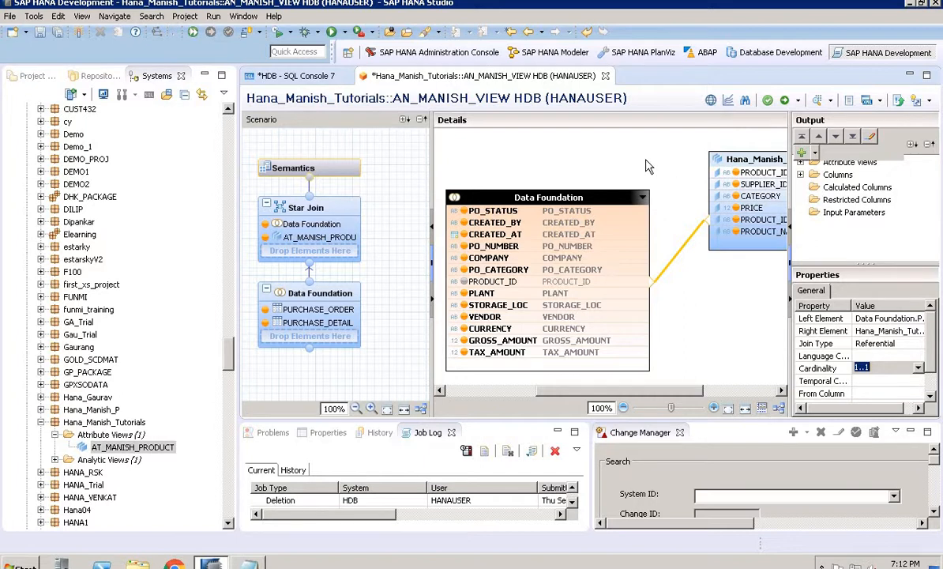
Open the Semantics node and set the GROSS_AMOUNT and TAX_AMOUNT columns' type to Measure
{"action": "left_click", "coordinate": [326, 169]}
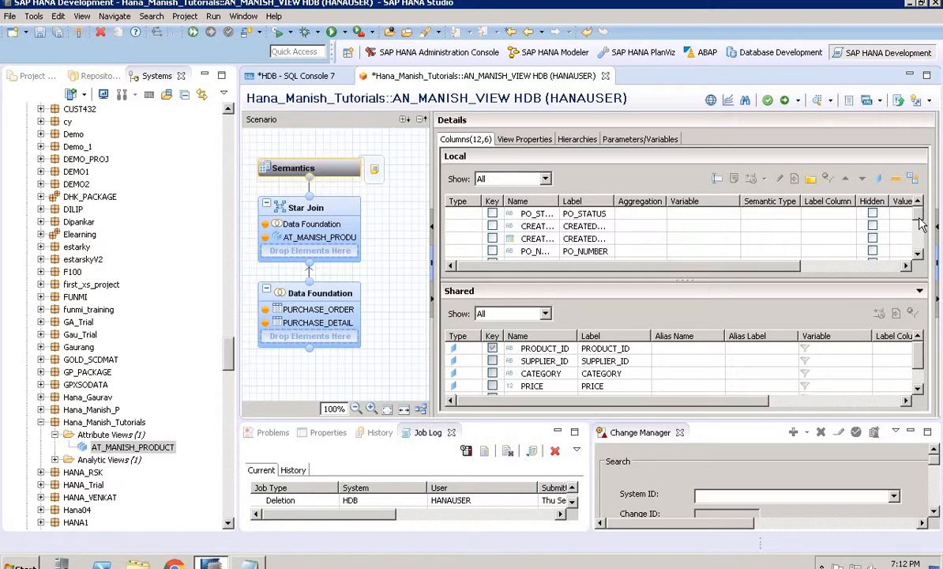
{"action": "left_click_drag", "start_coordinate": [920, 224], "coordinate": [915, 268]}
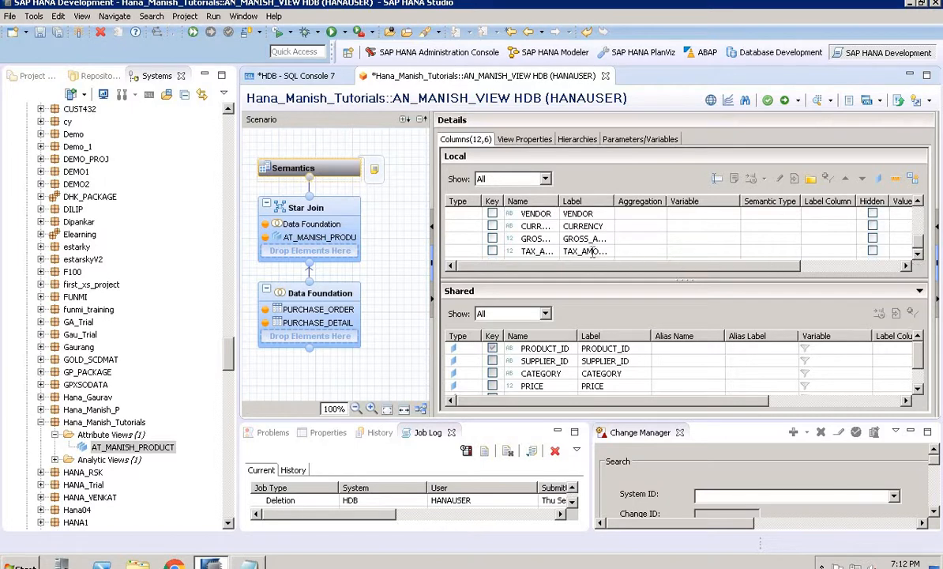
{"action": "left_click", "coordinate": [484, 239]}
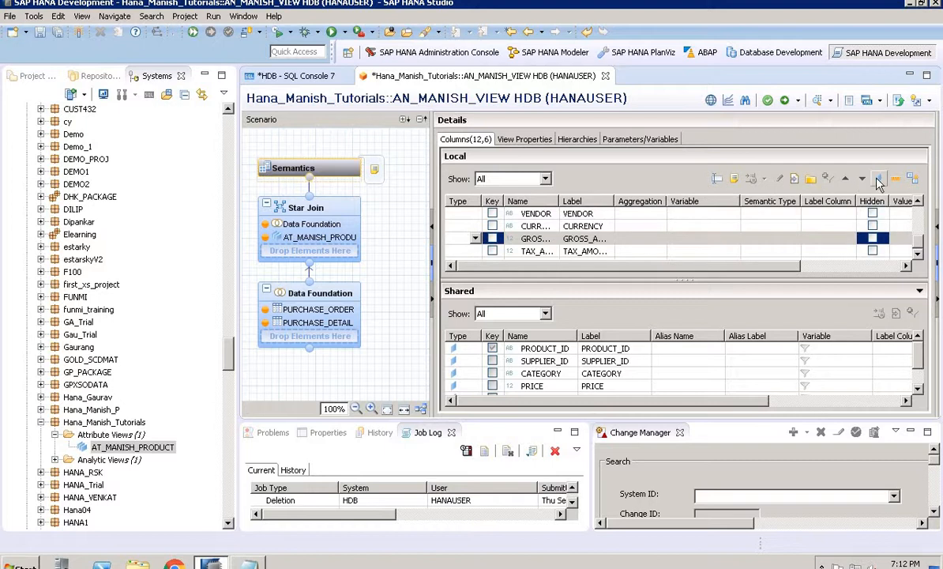
{"action": "left_click", "coordinate": [475, 239]}
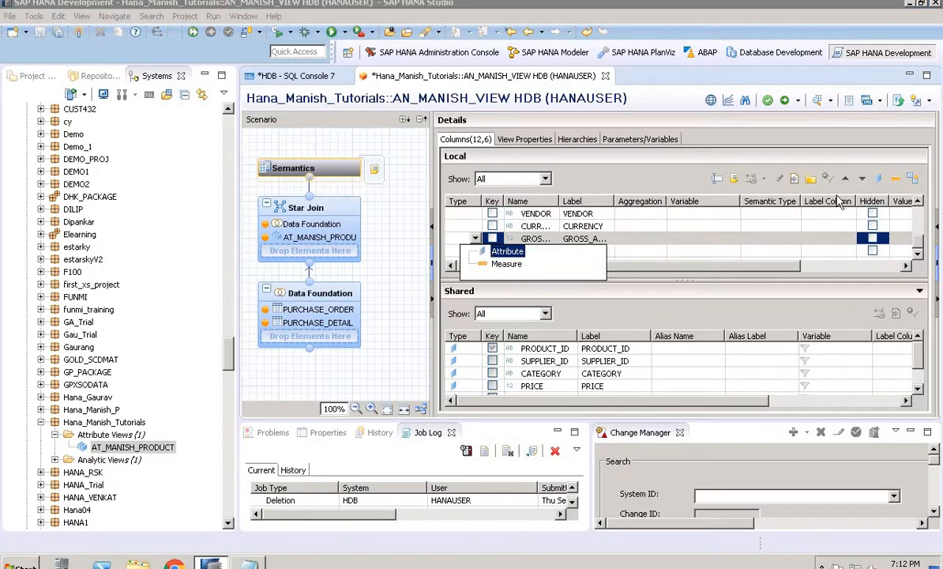
{"action": "left_click", "coordinate": [899, 178]}
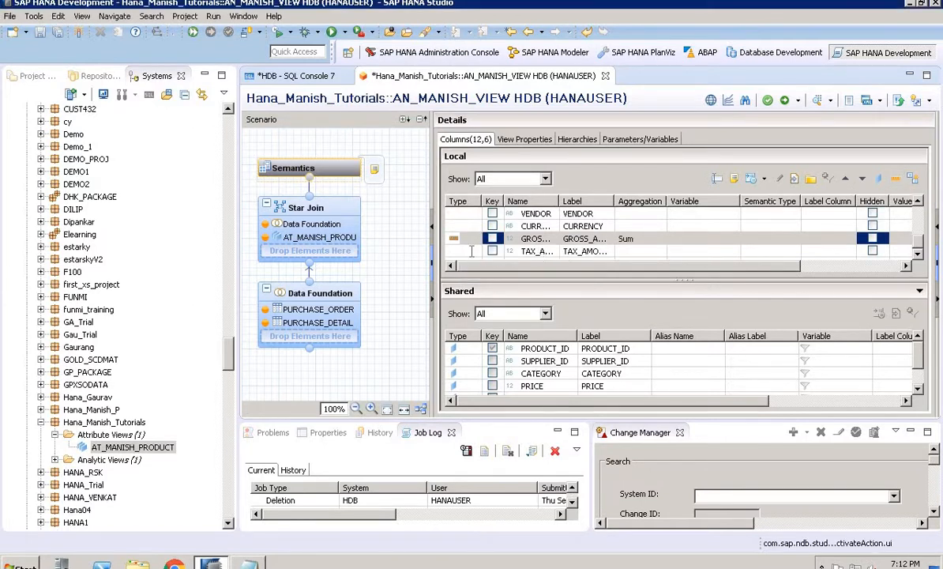
{"action": "left_click", "coordinate": [475, 252]}
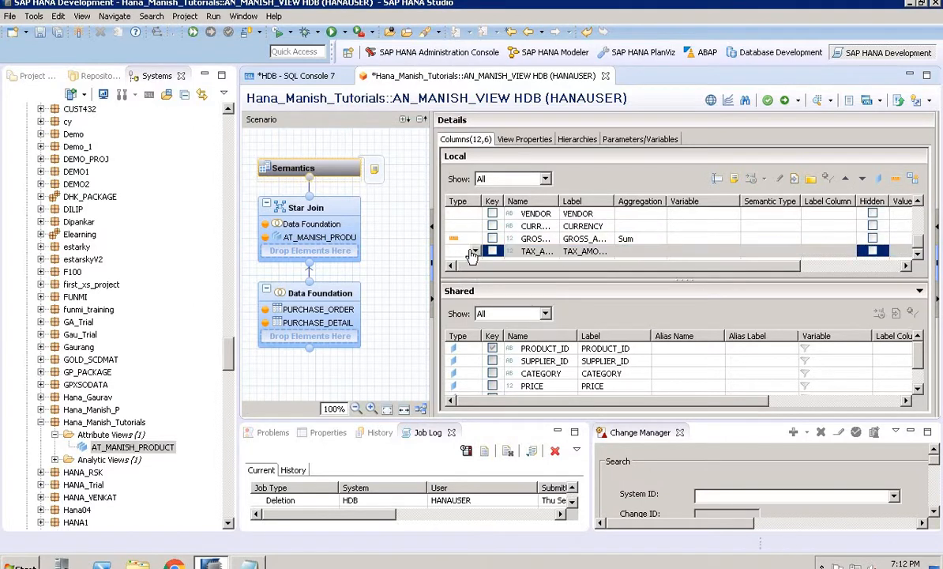
{"action": "left_click", "coordinate": [475, 252]}
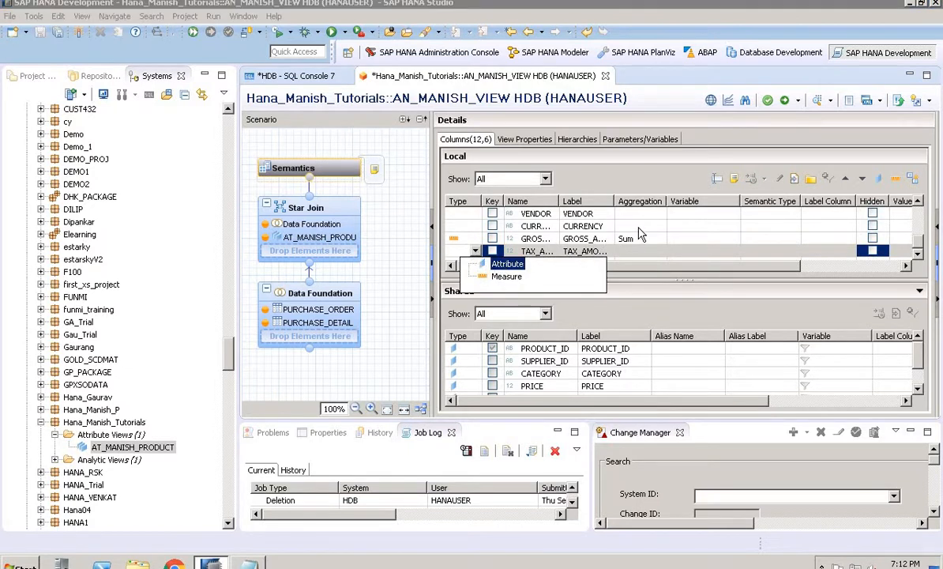
{"action": "left_click", "coordinate": [507, 264]}
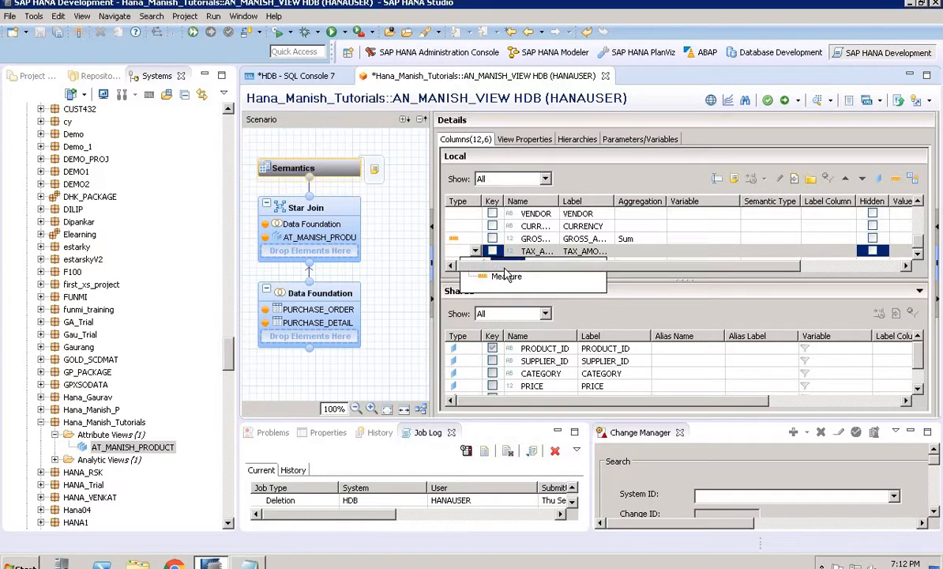
Select the local columns from CURRENCY upward through PO_STATUS and mark them as attributes
{"action": "left_click", "coordinate": [707, 226]}
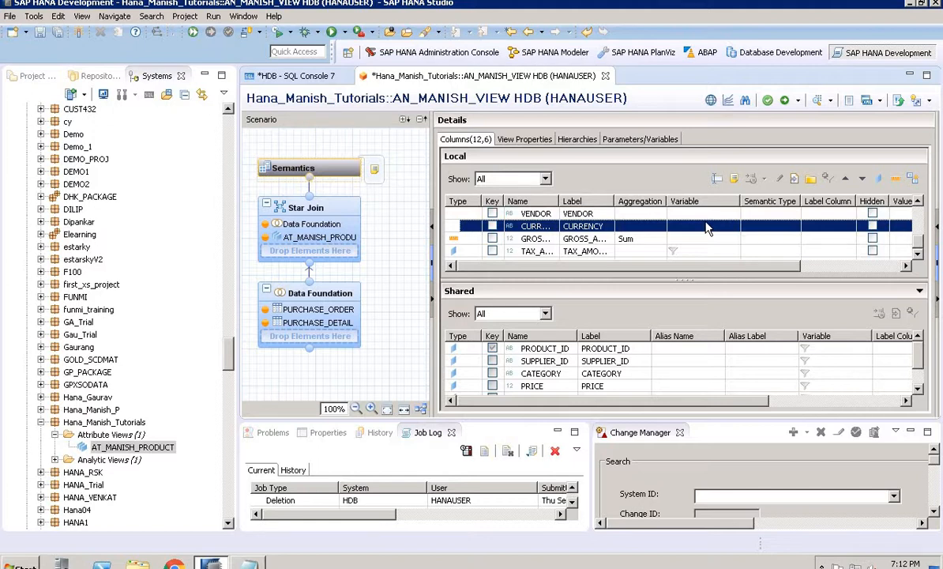
{"action": "key", "text": "shift+Up"}
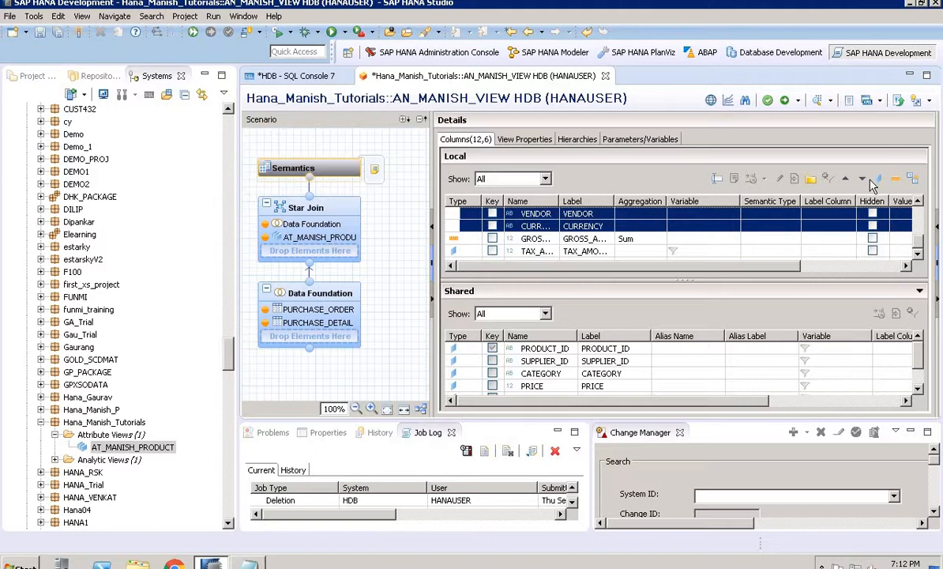
{"action": "key", "text": "shift+Up"}
{"action": "key", "text": "shift+Up"}
{"action": "key", "text": "shift+Up"}
{"action": "key", "text": "shift+Up"}
{"action": "key", "text": "shift+Up"}
{"action": "key", "text": "shift+Up"}
{"action": "key", "text": "shift+Up"}
{"action": "key", "text": "shift+Up"}
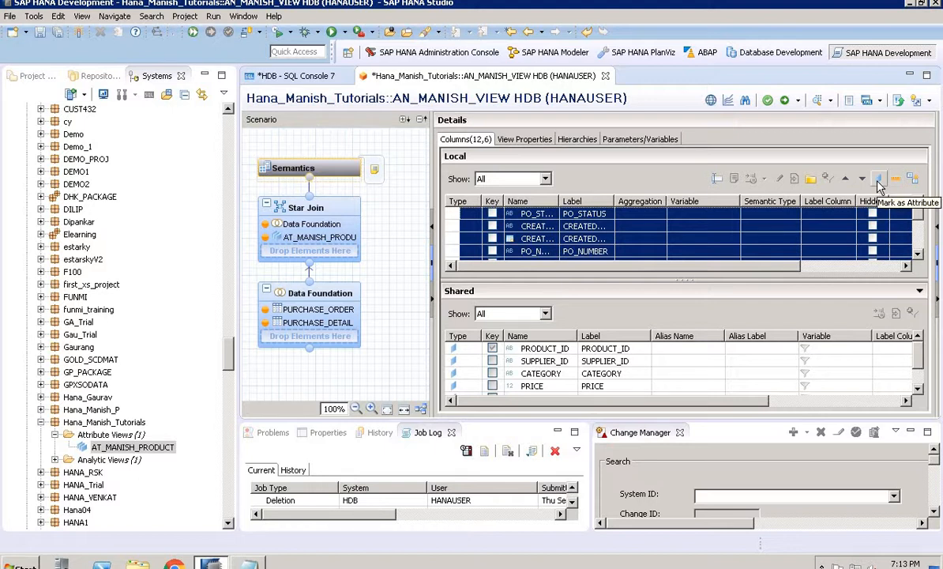
{"action": "left_click", "coordinate": [880, 182]}
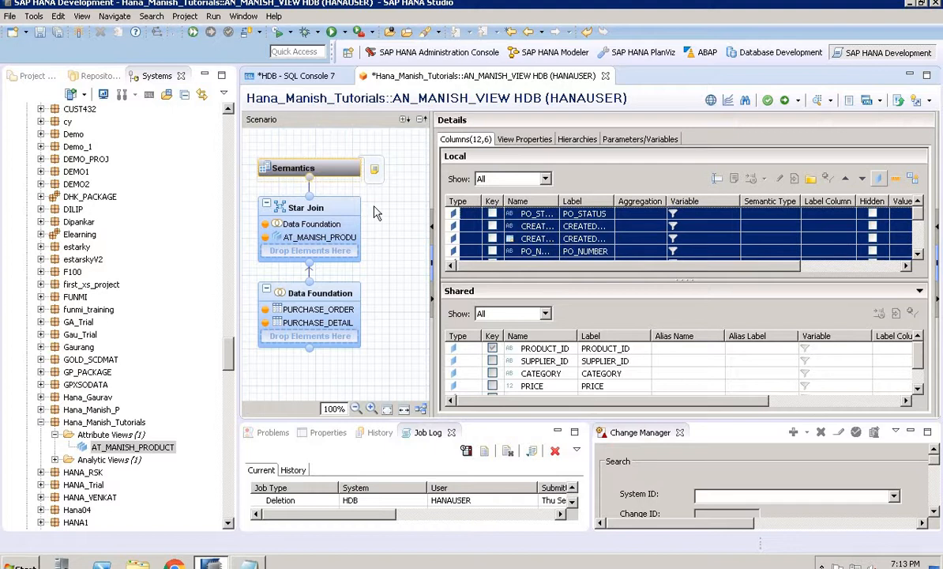
Validate and activate the analytic view, assigning it to change HDB//6941
{"action": "left_click", "coordinate": [299, 174]}
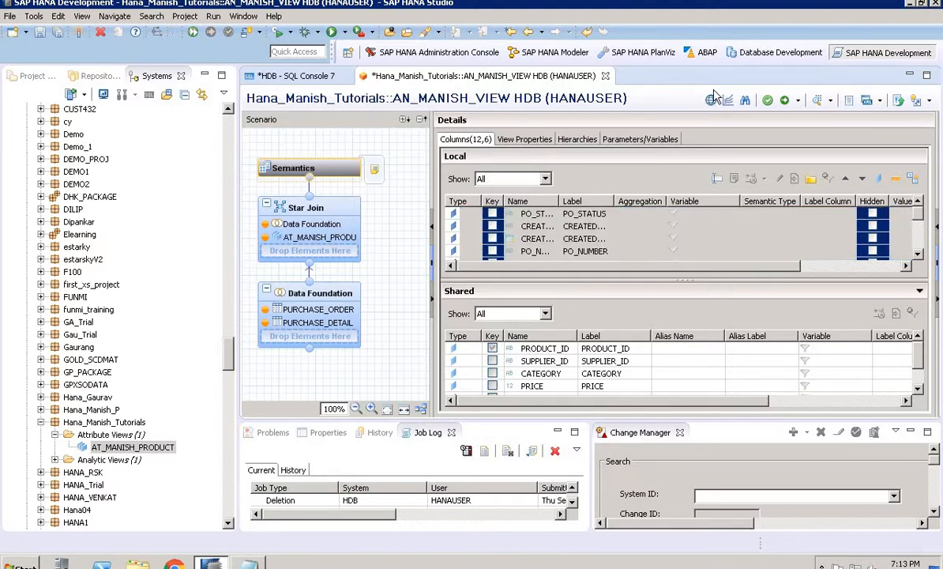
{"action": "left_click", "coordinate": [768, 106]}
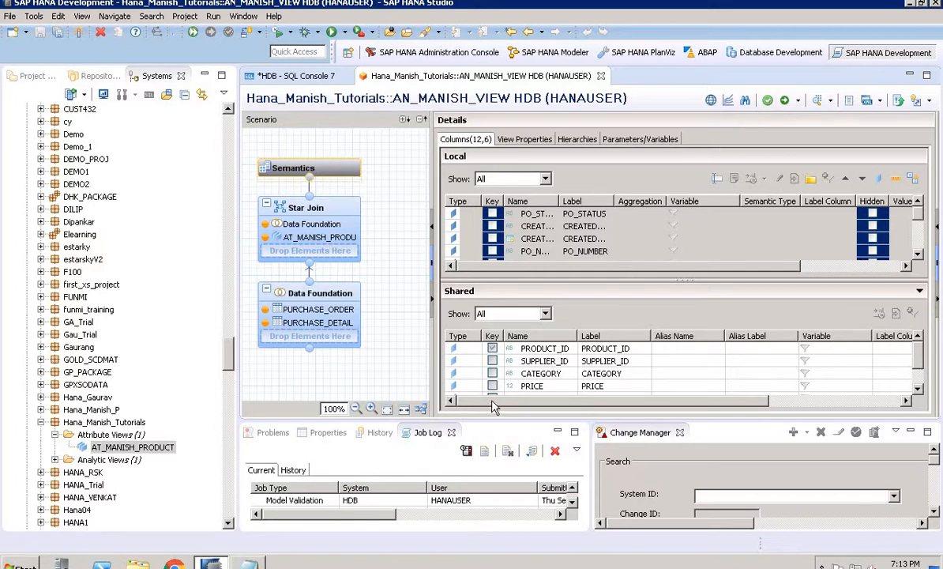
{"action": "left_click", "coordinate": [787, 105]}
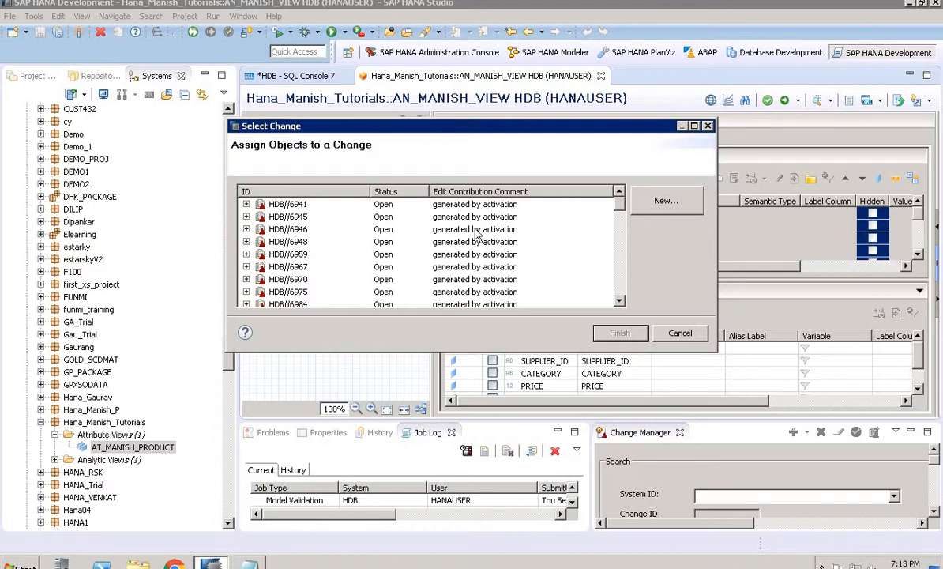
{"action": "double_click", "coordinate": [460, 205]}
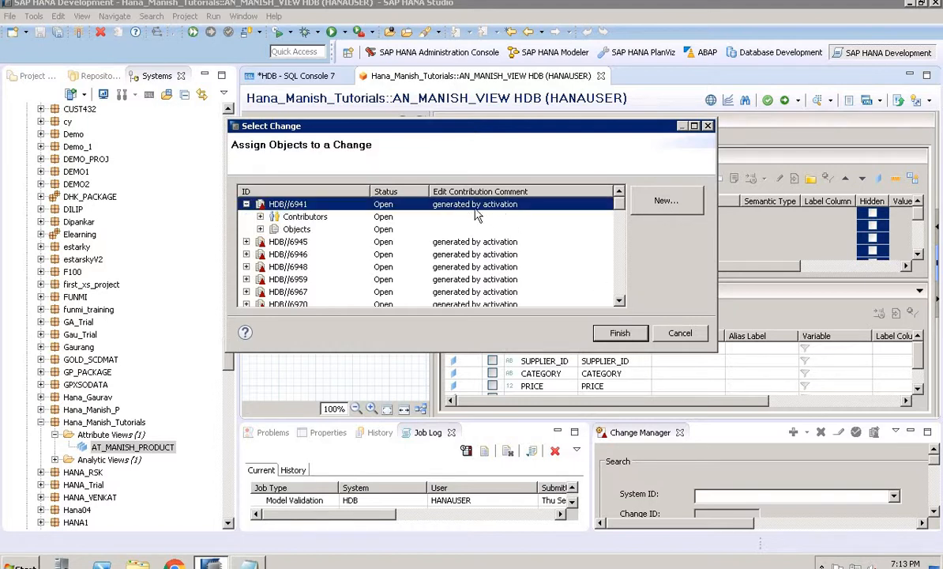
{"action": "left_click", "coordinate": [621, 333]}
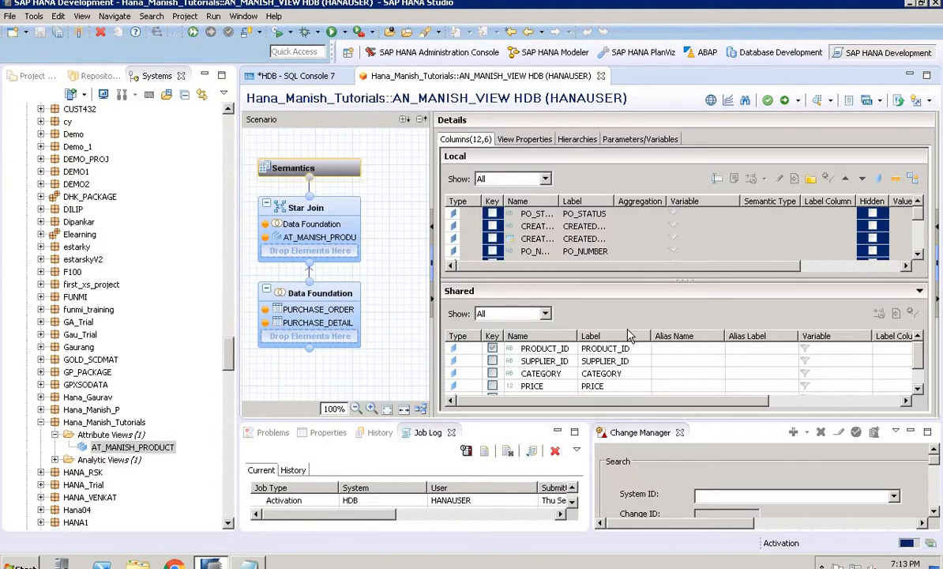
Open the data preview of AN_MANISH_VIEW from the Analytic Views folder and show its raw data
{"action": "left_click", "coordinate": [55, 460]}
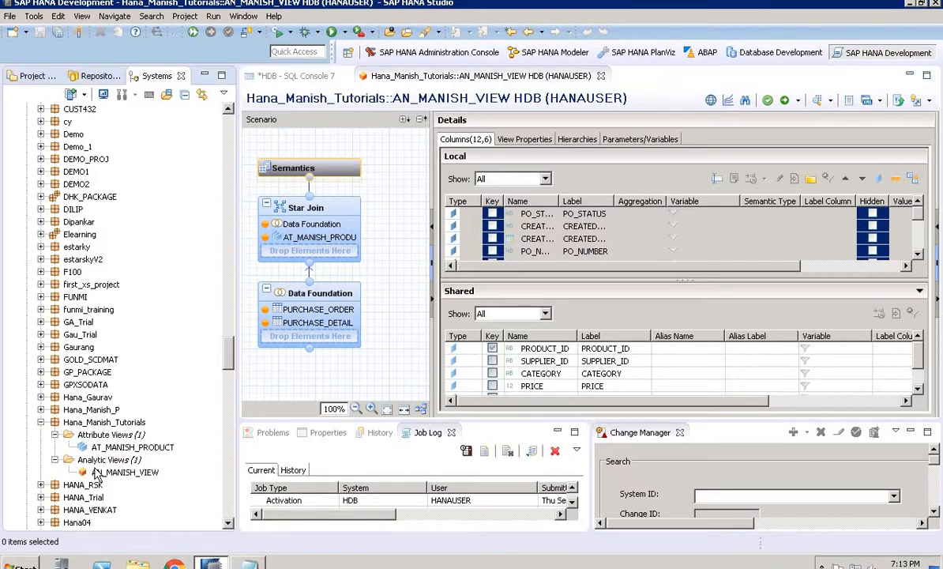
{"action": "left_click", "coordinate": [96, 473]}
{"action": "right_click", "coordinate": [96, 473]}
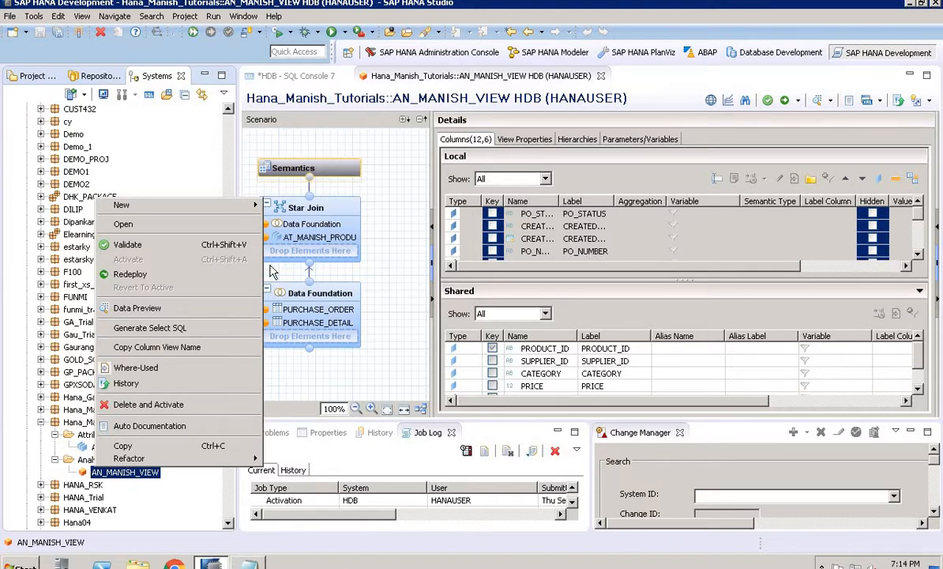
{"action": "left_click", "coordinate": [212, 318]}
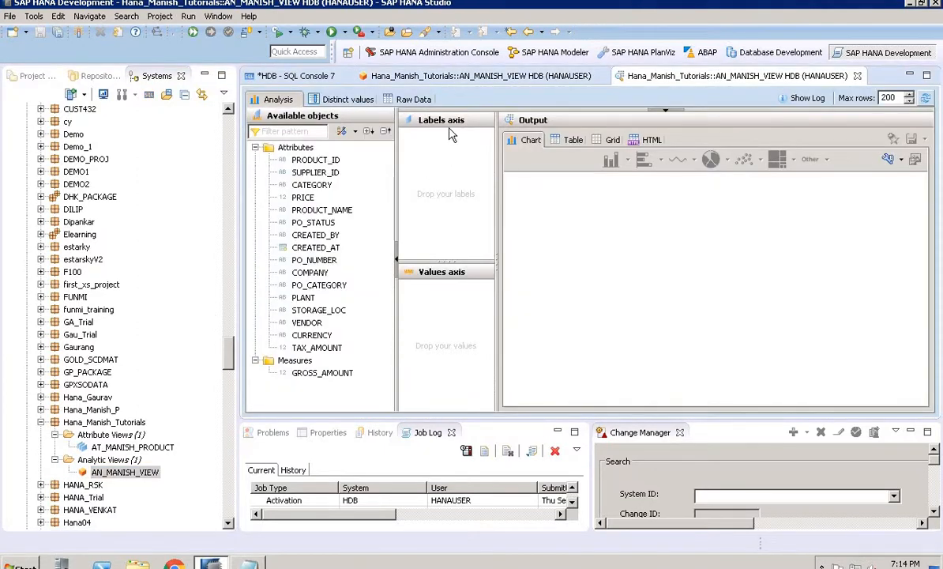
{"action": "left_click", "coordinate": [407, 101]}
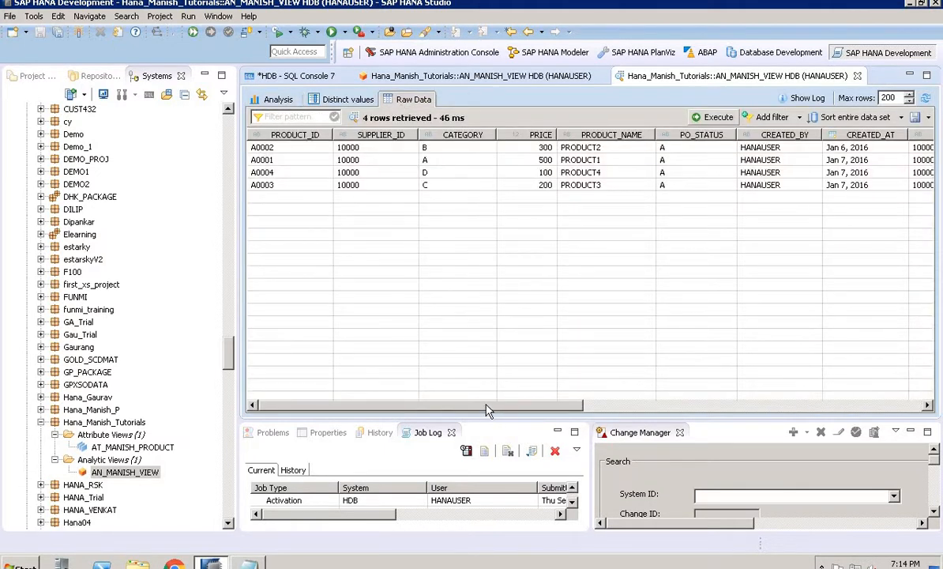
Scroll across the raw data preview to inspect all columns, including TAX_AMOUNT and GROSS_AMOUNT
{"action": "left_click_drag", "start_coordinate": [488, 411], "coordinate": [732, 411]}
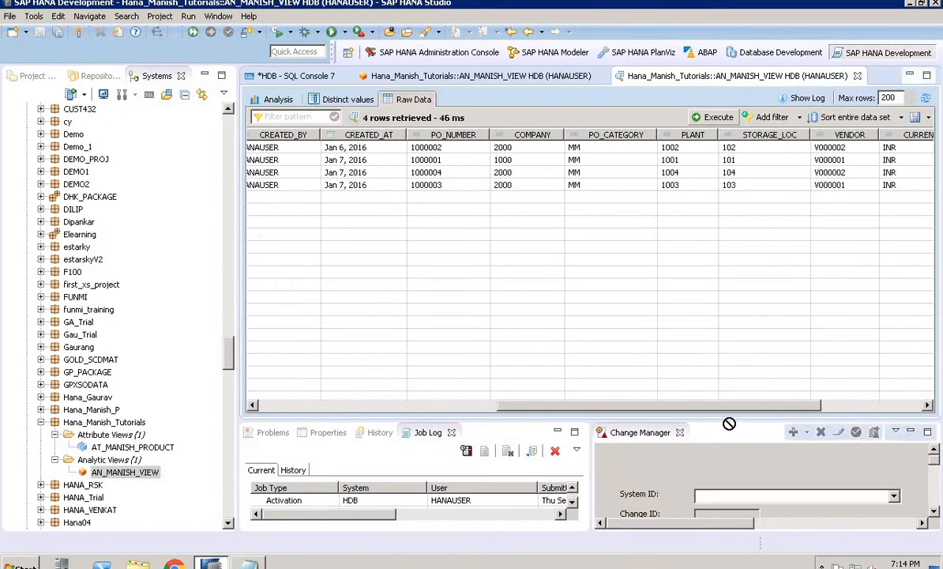
{"action": "left_click", "coordinate": [732, 430]}
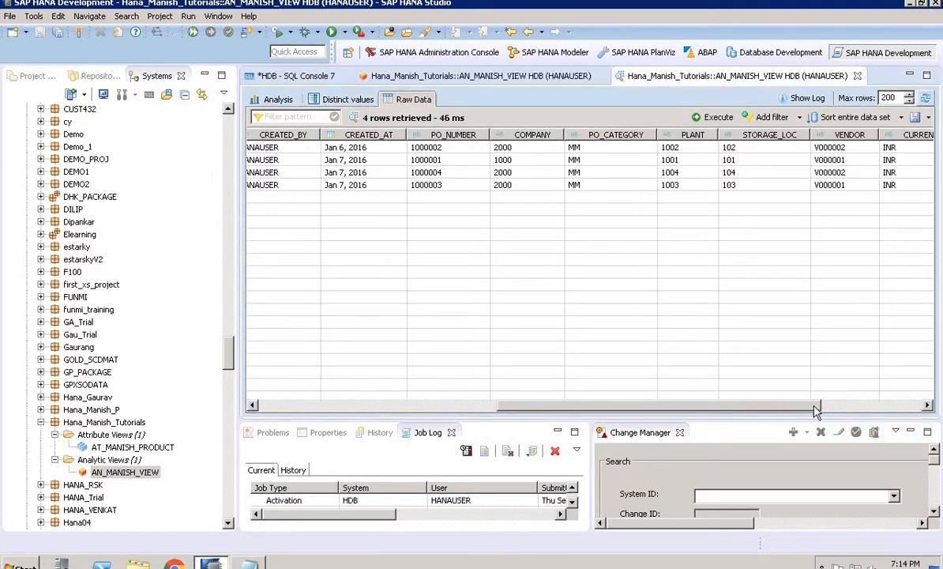
{"action": "left_click_drag", "start_coordinate": [778, 411], "coordinate": [851, 410]}
{"action": "left_click", "coordinate": [885, 406]}
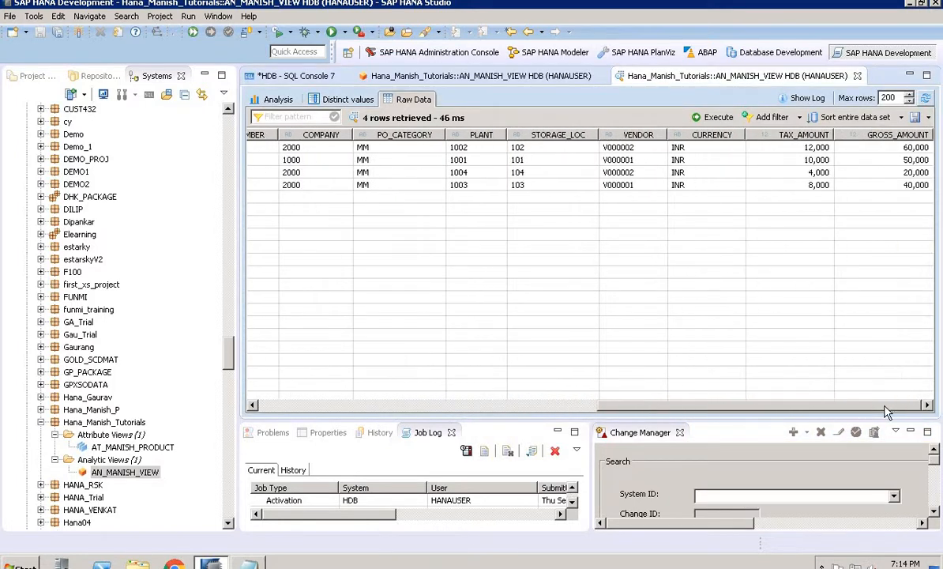
{"action": "left_click_drag", "start_coordinate": [821, 412], "coordinate": [574, 401]}
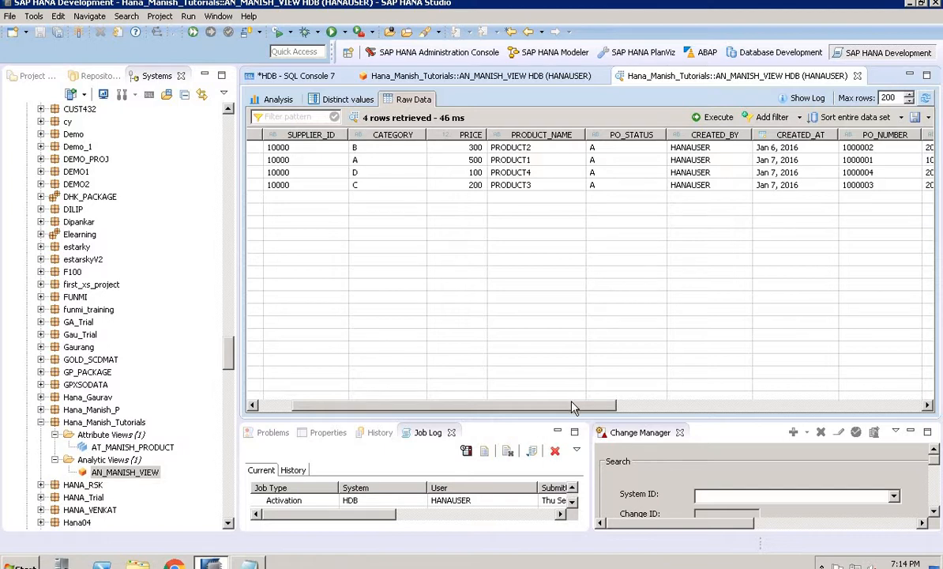
{"action": "left_click_drag", "start_coordinate": [574, 407], "coordinate": [521, 411]}
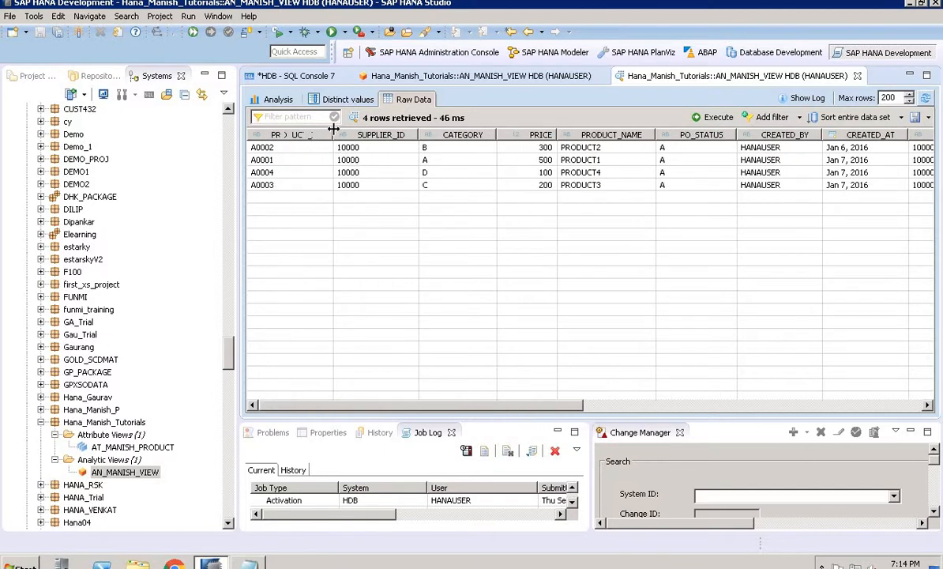
{"action": "left_click_drag", "start_coordinate": [333, 134], "coordinate": [286, 134]}
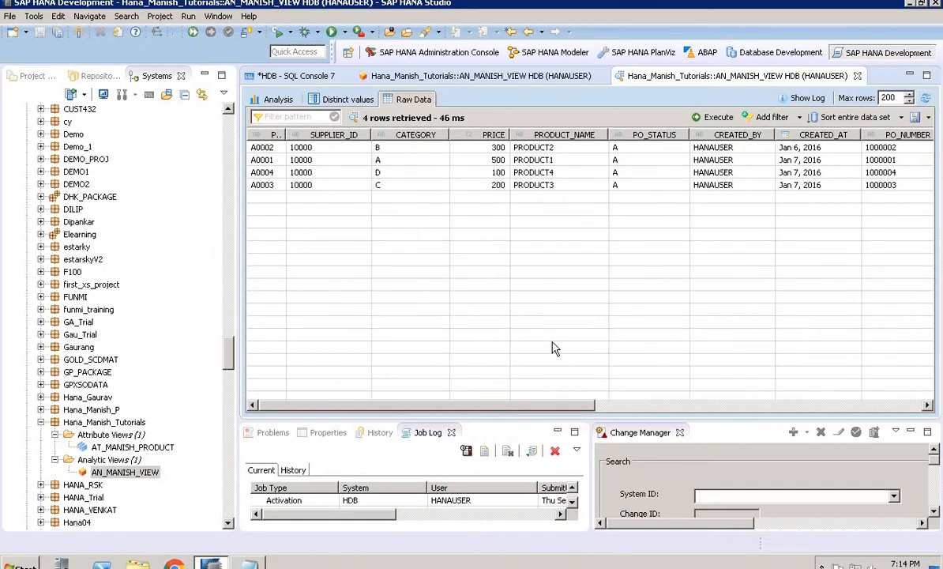
{"action": "left_click_drag", "start_coordinate": [574, 407], "coordinate": [726, 399]}
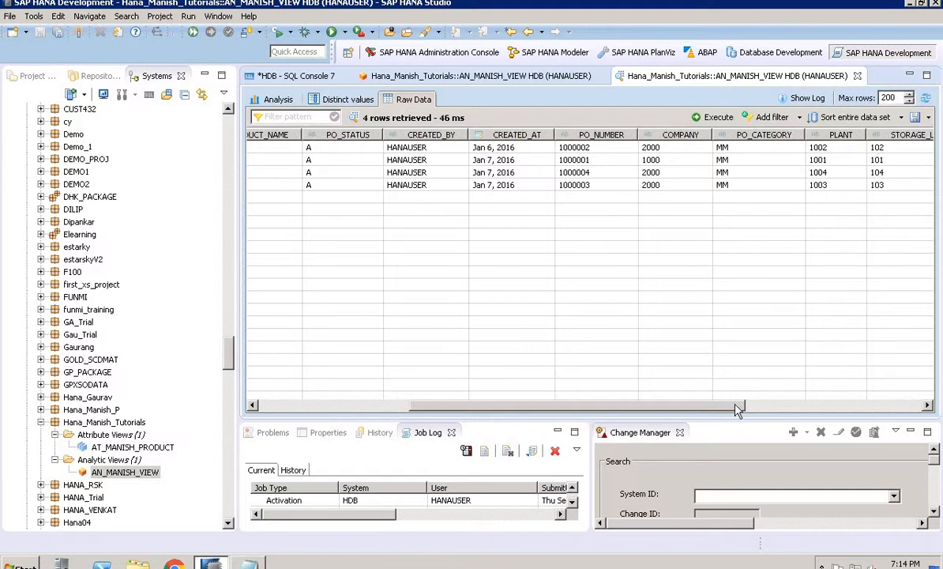
{"action": "left_click_drag", "start_coordinate": [735, 408], "coordinate": [860, 404]}
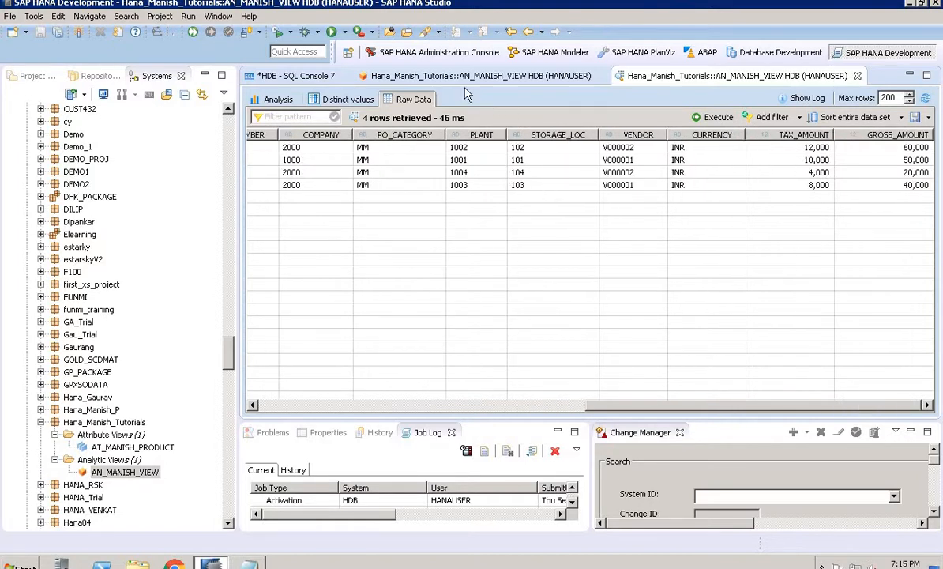
Return to the view editor, open the Star Join node, and browse its Calculated Columns and Restricted Columns output folders
{"action": "left_click", "coordinate": [466, 79]}
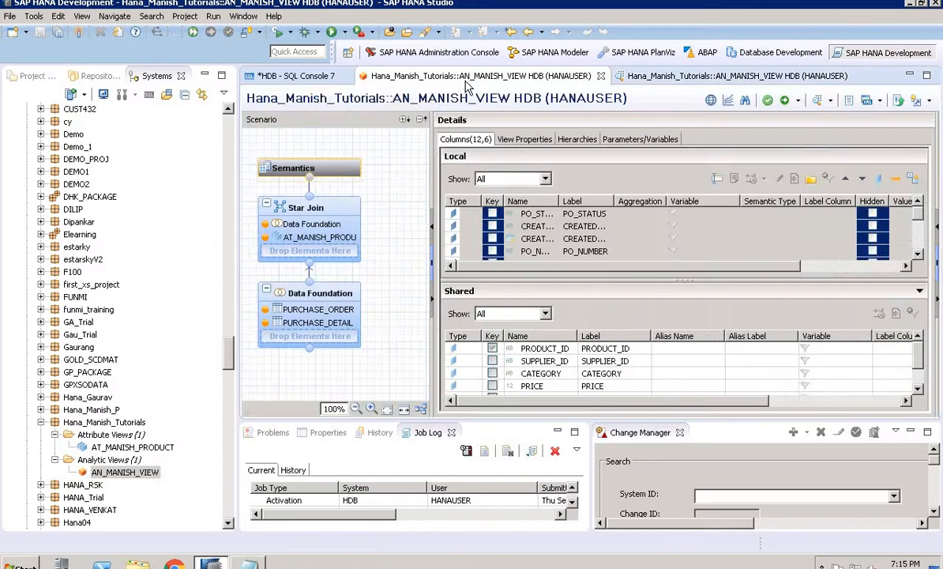
{"action": "left_click", "coordinate": [343, 214]}
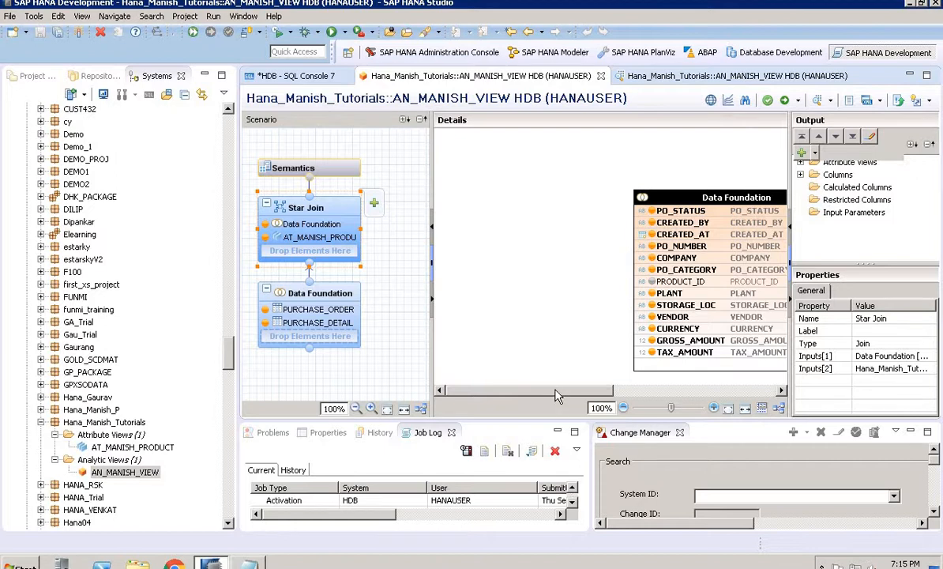
{"action": "left_click_drag", "start_coordinate": [558, 390], "coordinate": [617, 399]}
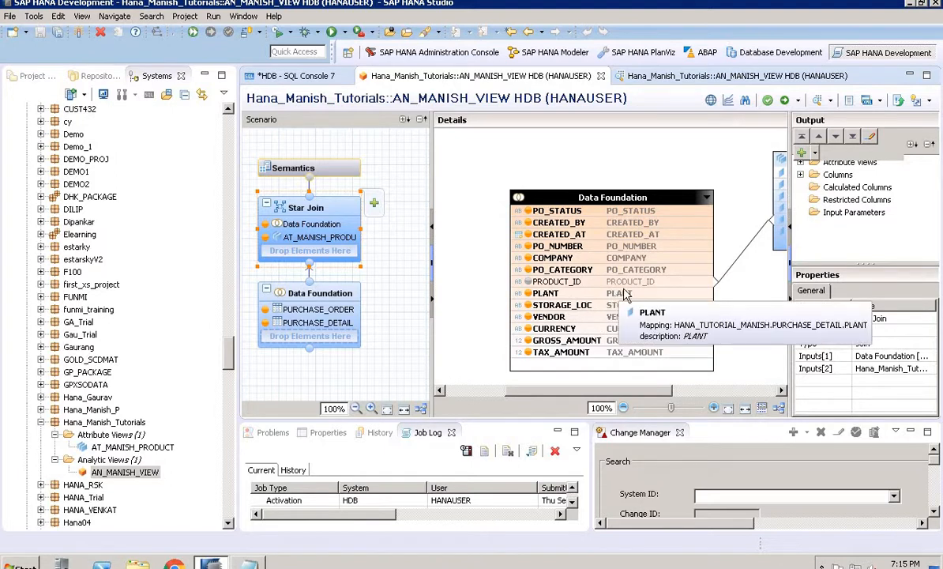
{"action": "left_click", "coordinate": [841, 191]}
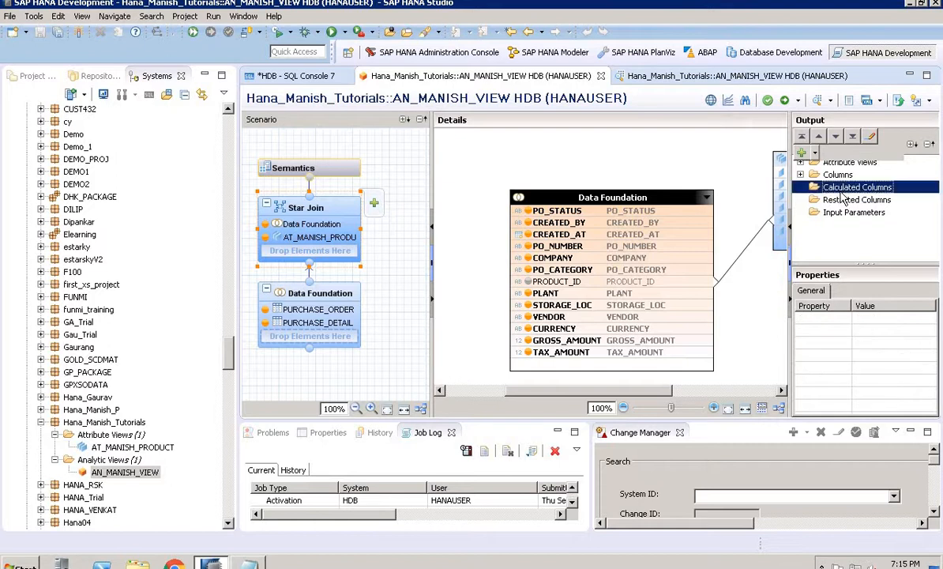
{"action": "left_click", "coordinate": [847, 201]}
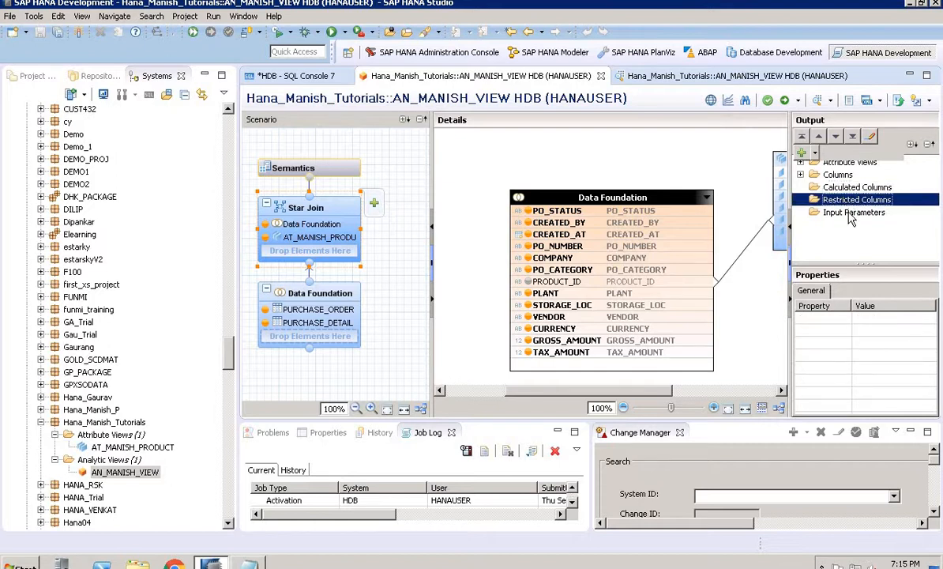